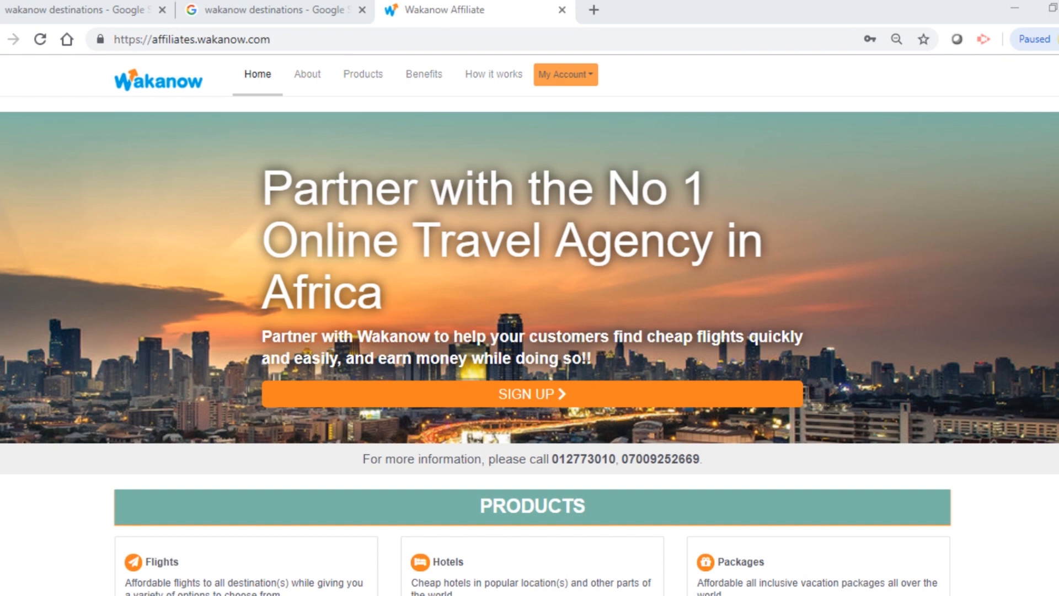
Step: Fill the My Account sign-in form with the agency's saved email login
left_click(565, 75)
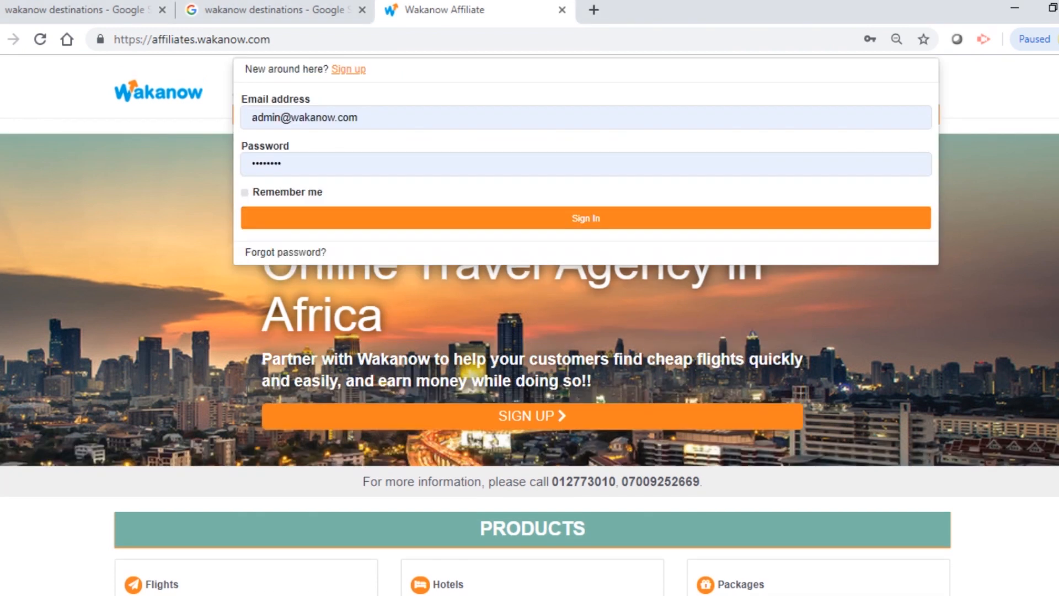
triple_click(305, 118)
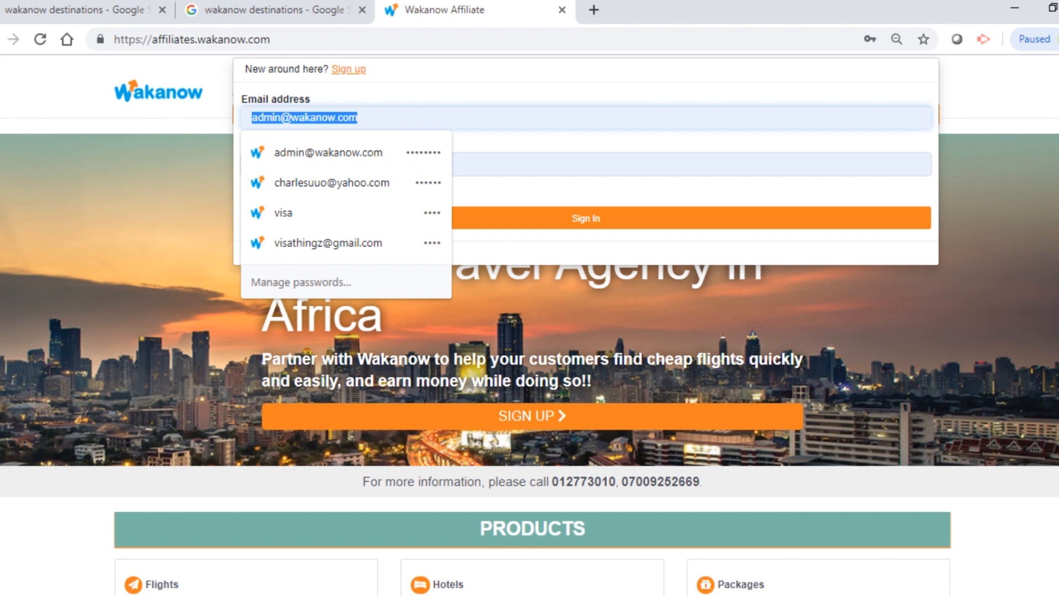
type("eti")
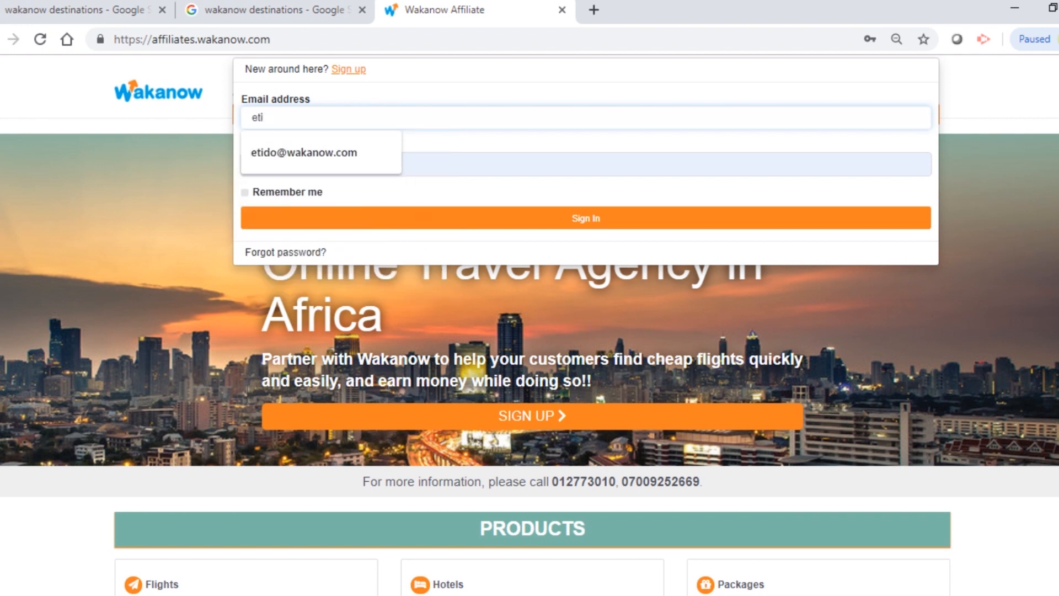
key("Down")
left_click(304, 152)
left_click_drag(288, 164, 223, 164)
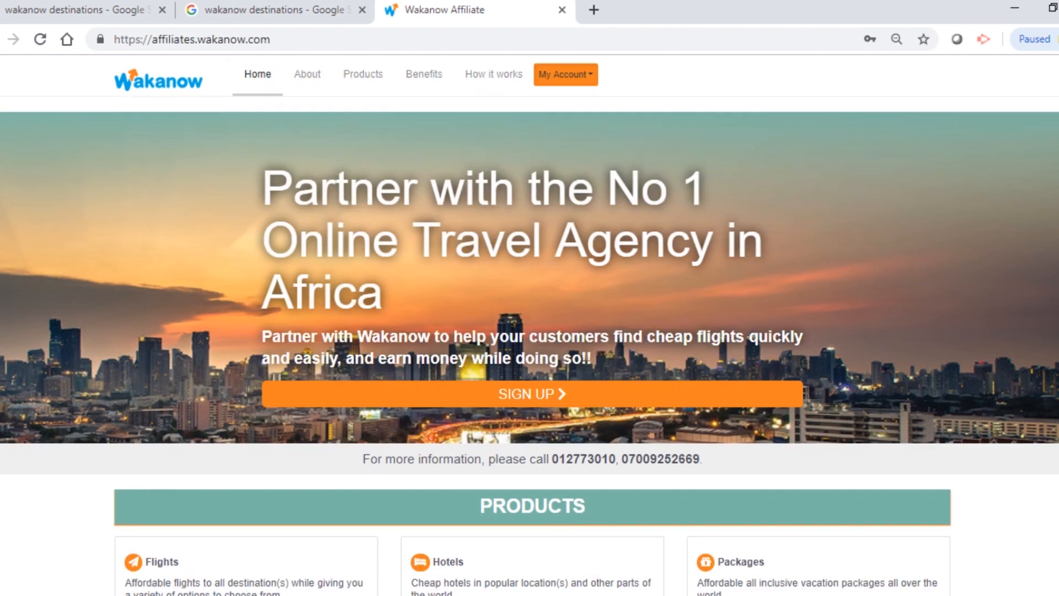
Step: Re-enter the account password and sign in to the affiliate account
left_click(565, 74)
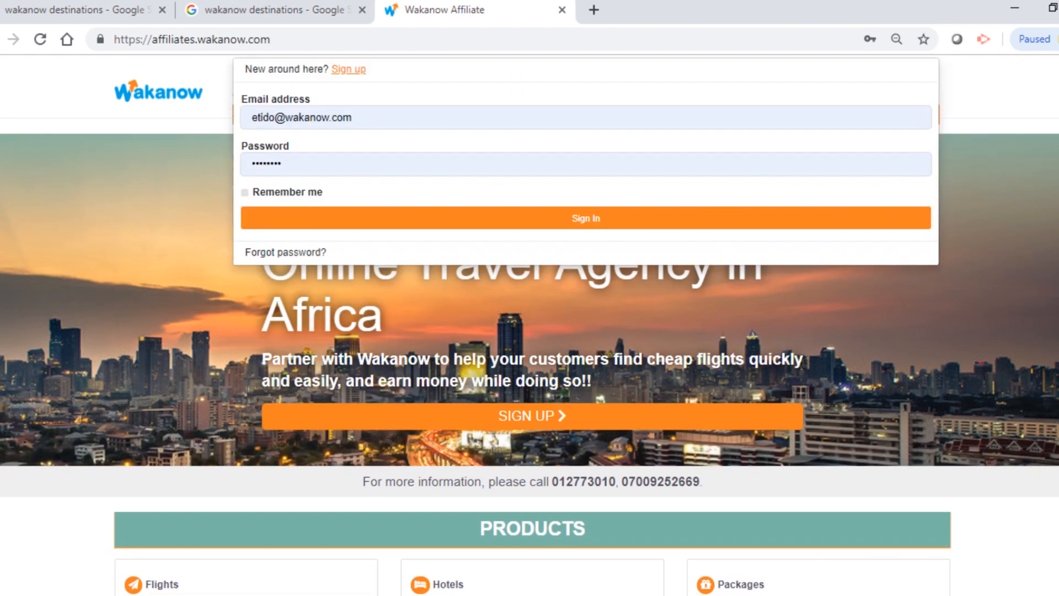
left_click(298, 164)
key("BackSpace")
key("BackSpace")
key("BackSpace")
key("BackSpace")
key("BackSpace")
key("BackSpace")
key("BackSpace")
key("BackSpace")
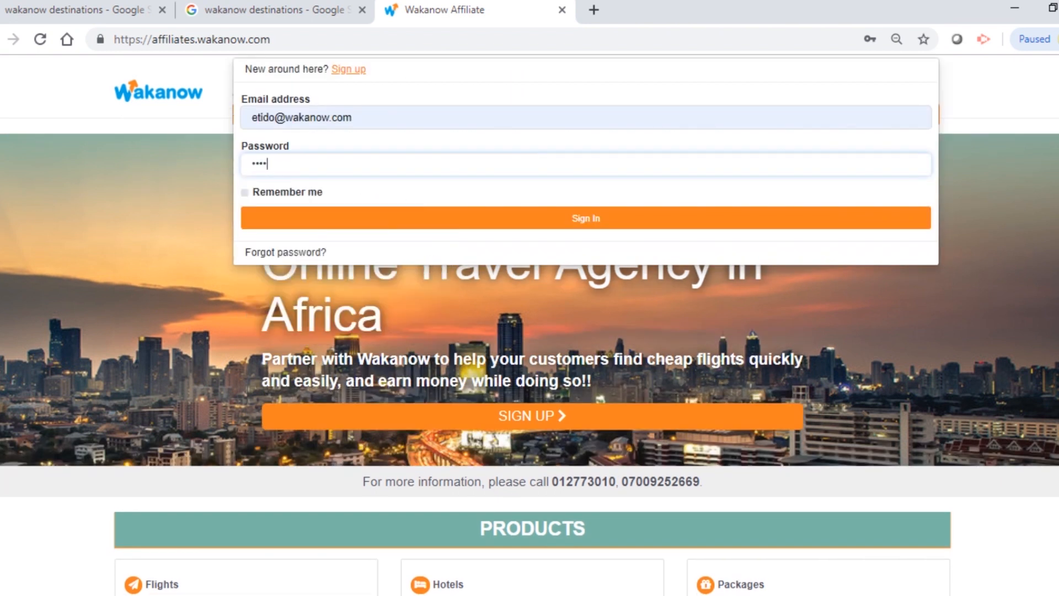
type("••••••••")
key("Return")
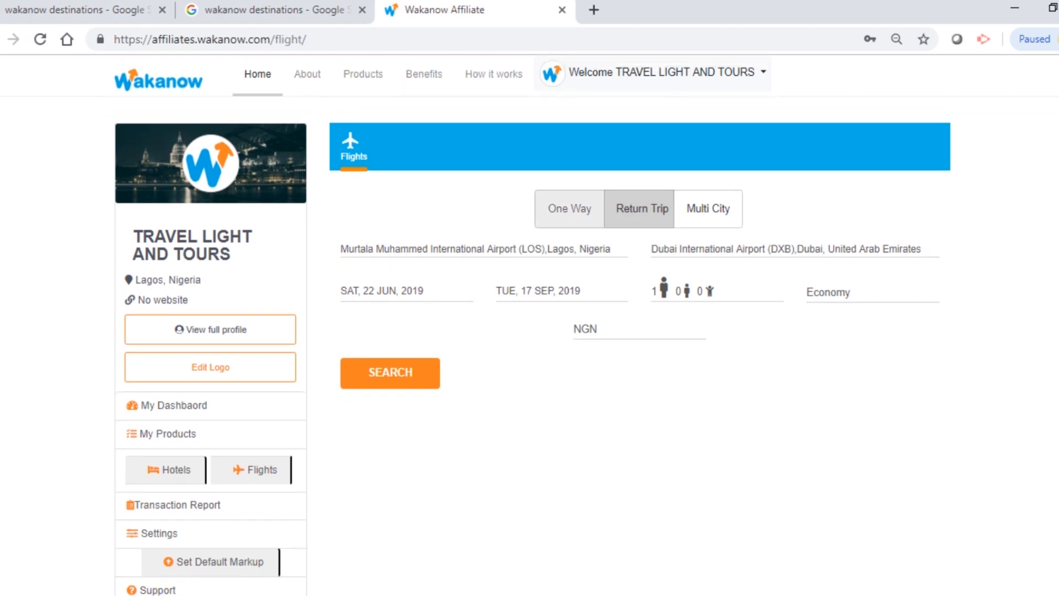
left_click(569, 209)
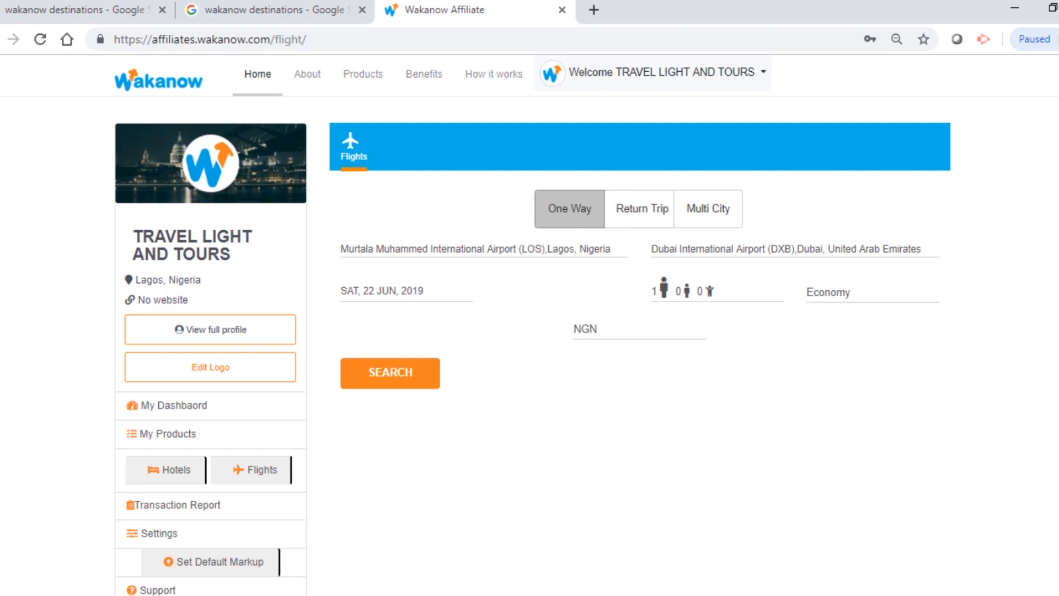
left_click(641, 208)
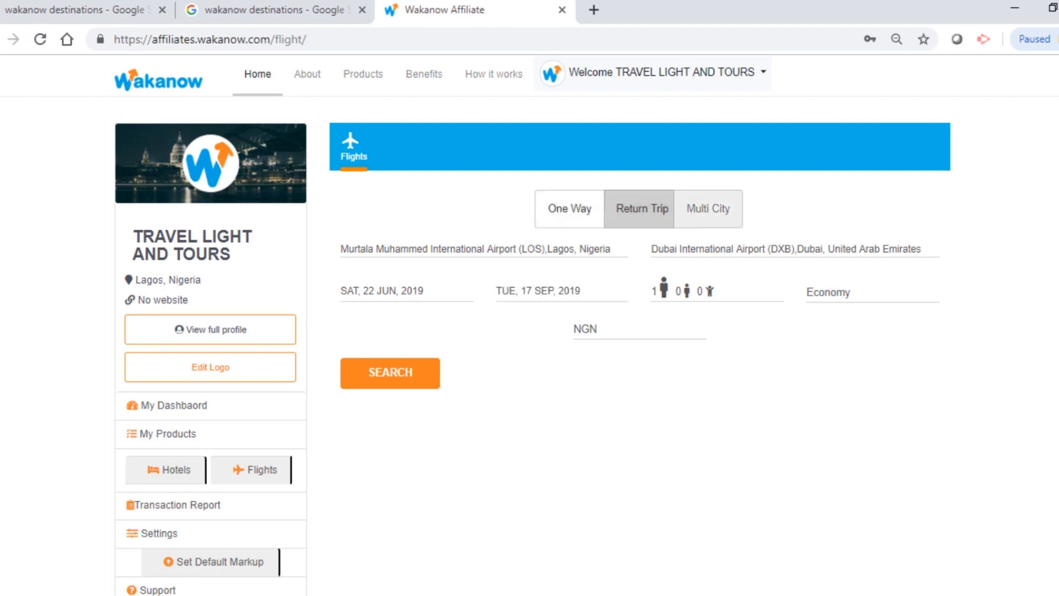
left_click(708, 209)
left_click(641, 208)
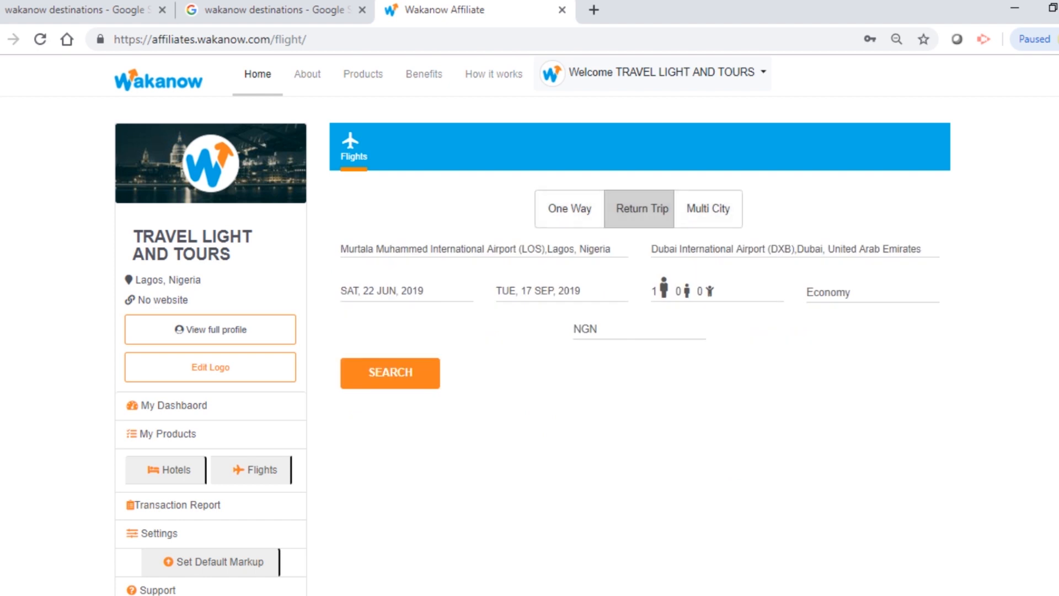
left_click_drag(340, 248, 610, 249)
left_click(612, 248)
left_click(618, 269)
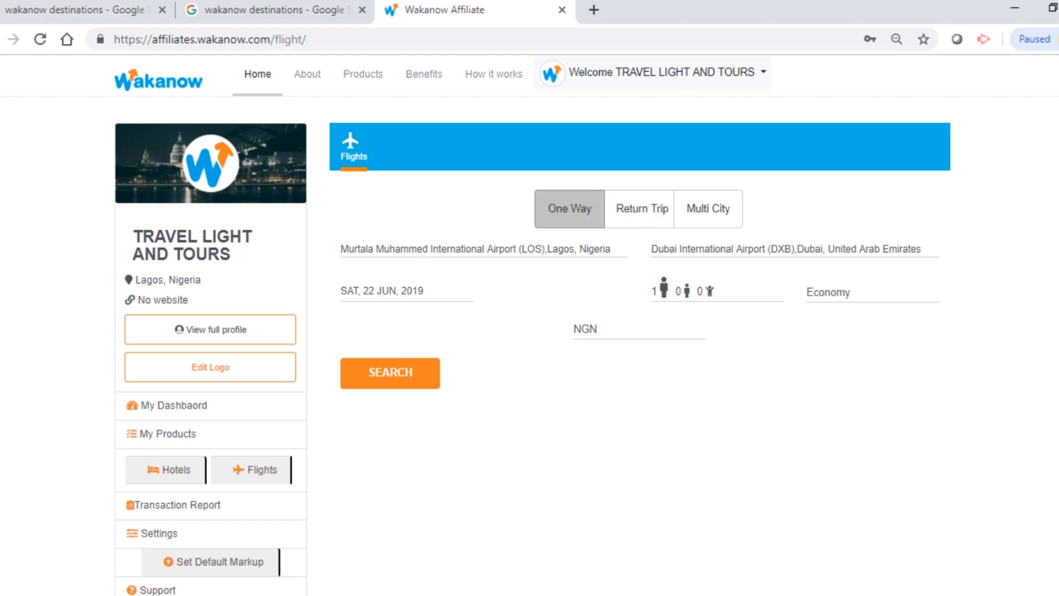
left_click(708, 209)
left_click(640, 209)
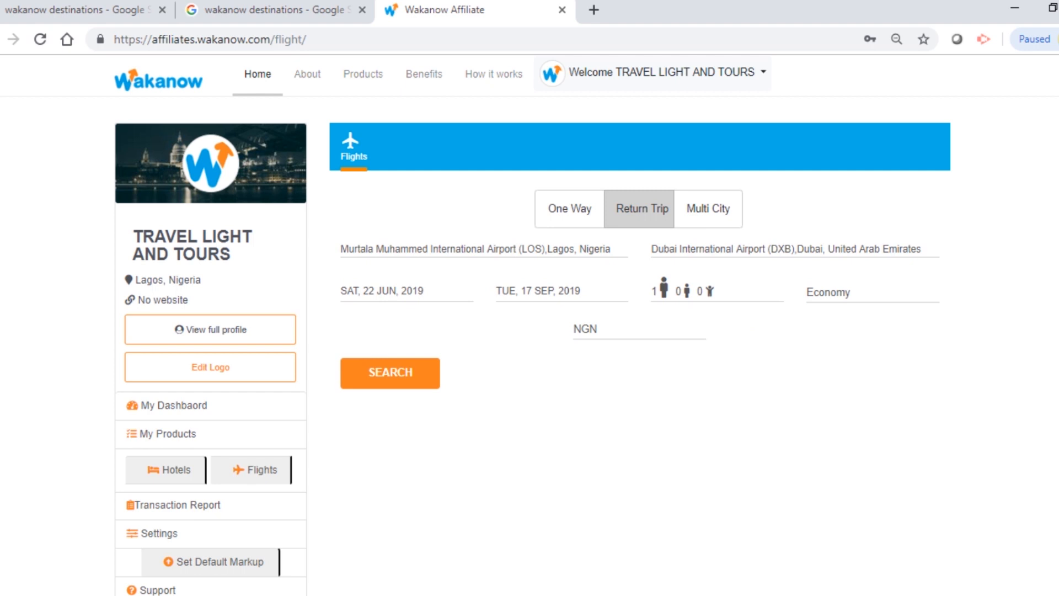
left_click_drag(614, 249, 339, 249)
Step: Set the route from Lagos to Dubai International Airport (DXB)
type("l")
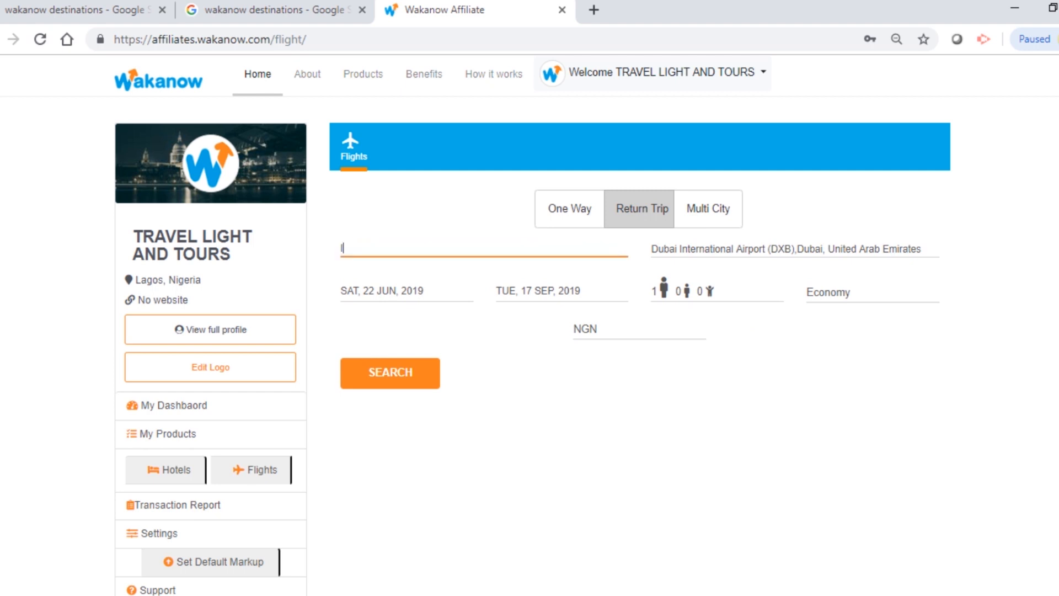
type("agos")
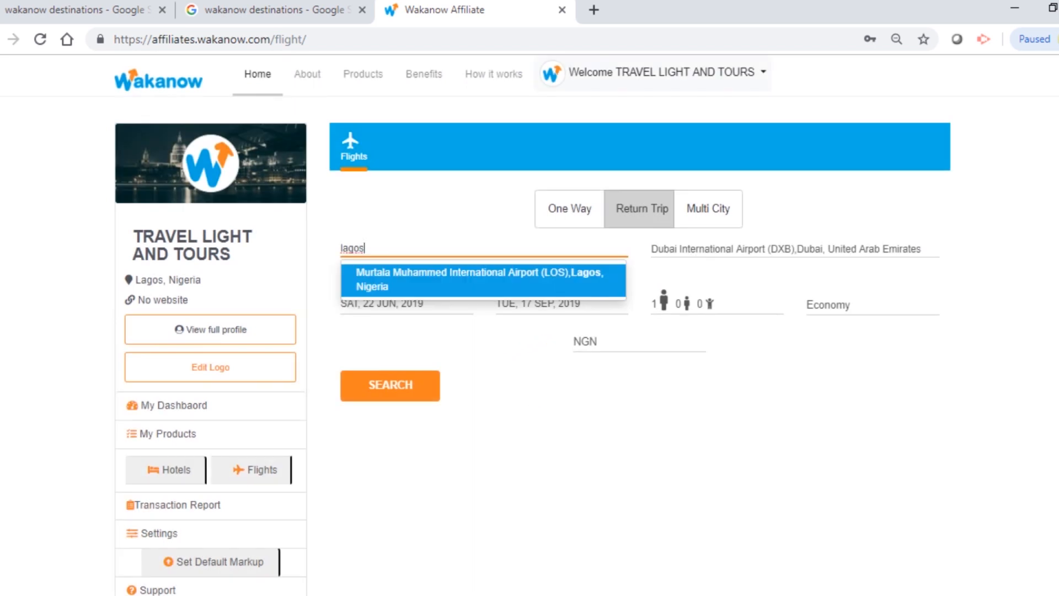
key("Return")
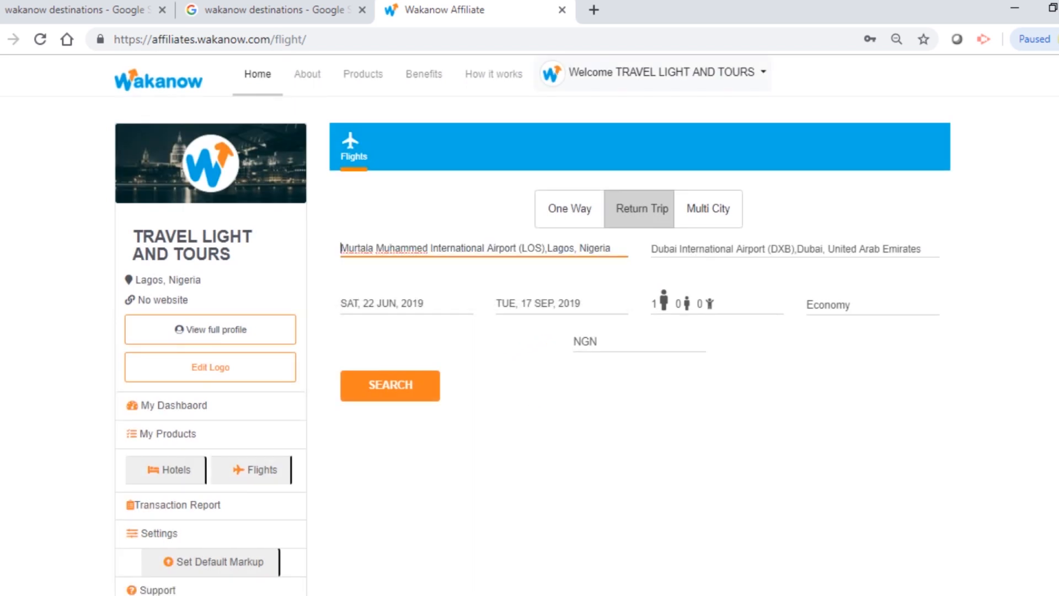
key("Tab")
type("dubai")
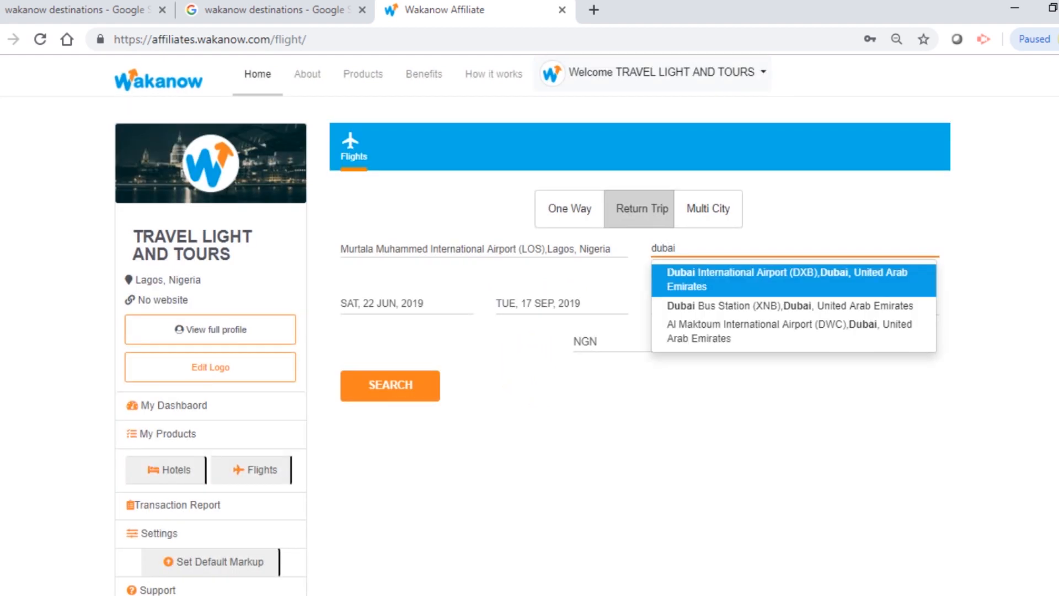
left_click(772, 278)
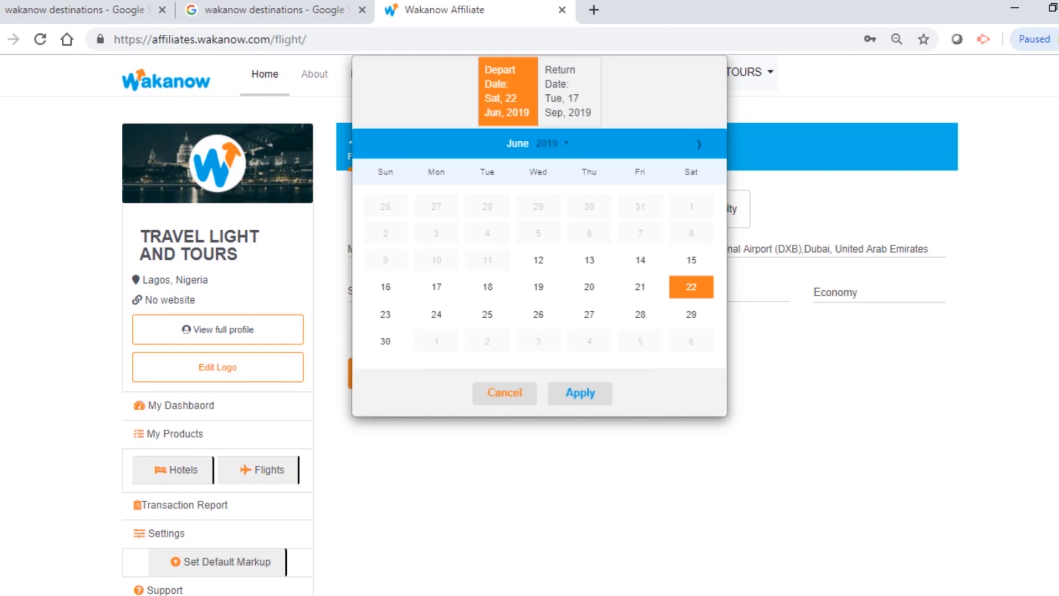
Step: Set travel dates to depart 8 August and return 15 August 2019
left_click(698, 144)
left_click(698, 150)
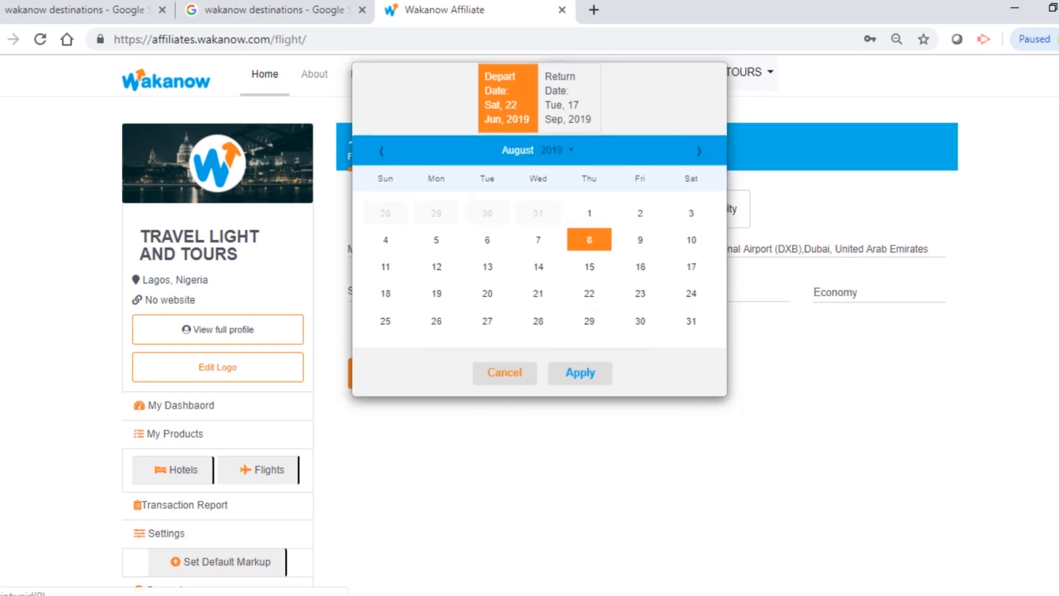
left_click(589, 239)
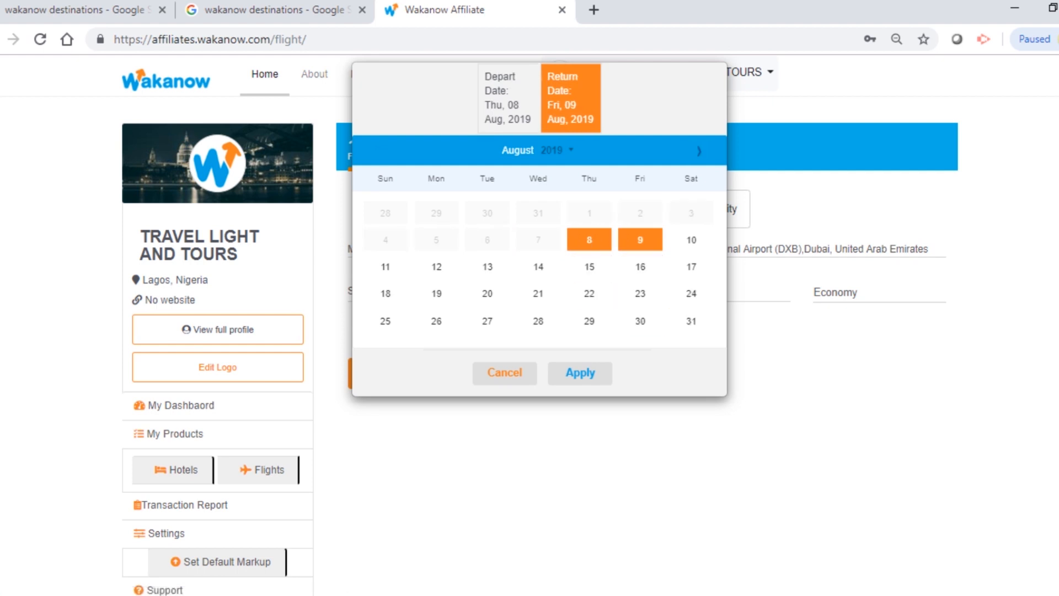
left_click(589, 266)
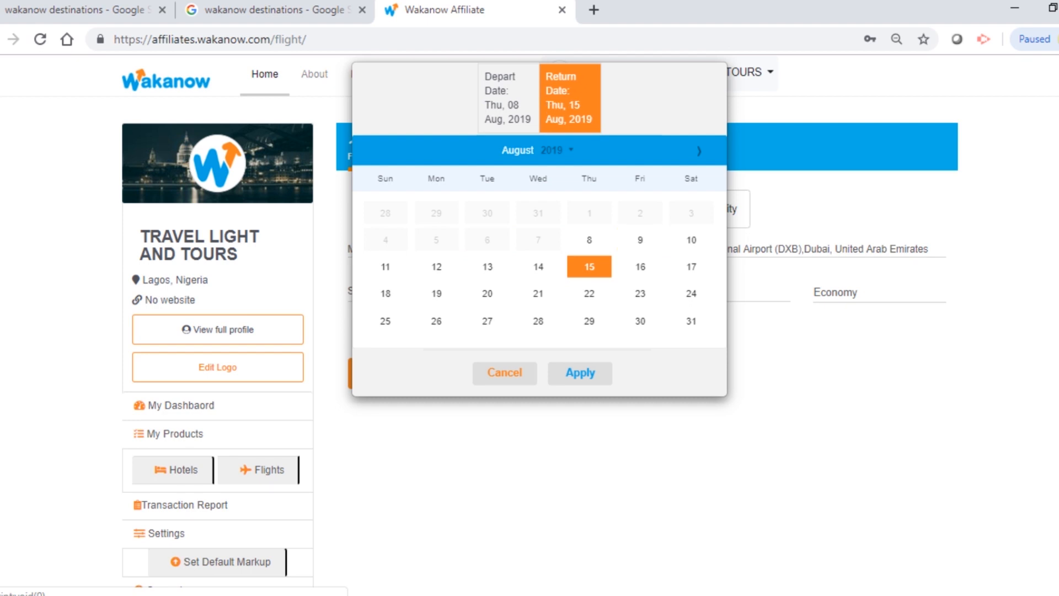
left_click(580, 372)
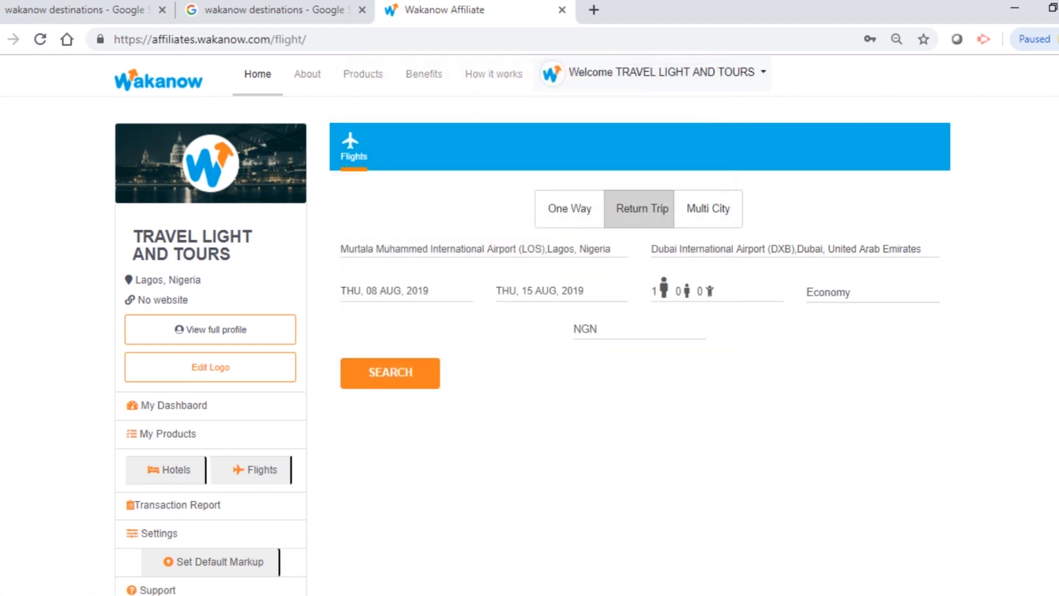
Step: Keep one adult in Economy and run the flight search
left_click(715, 301)
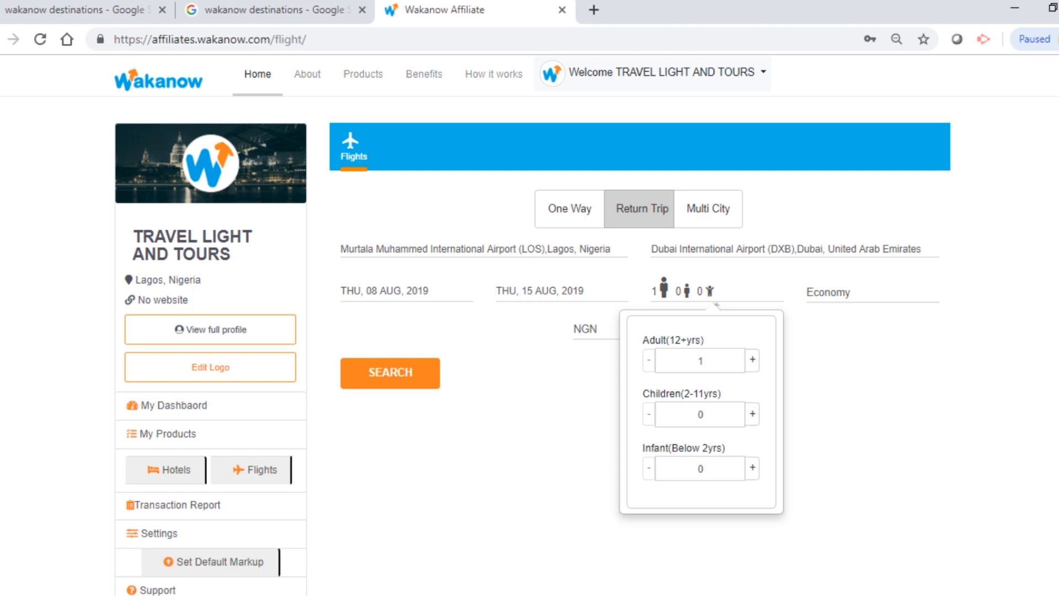
left_click(716, 291)
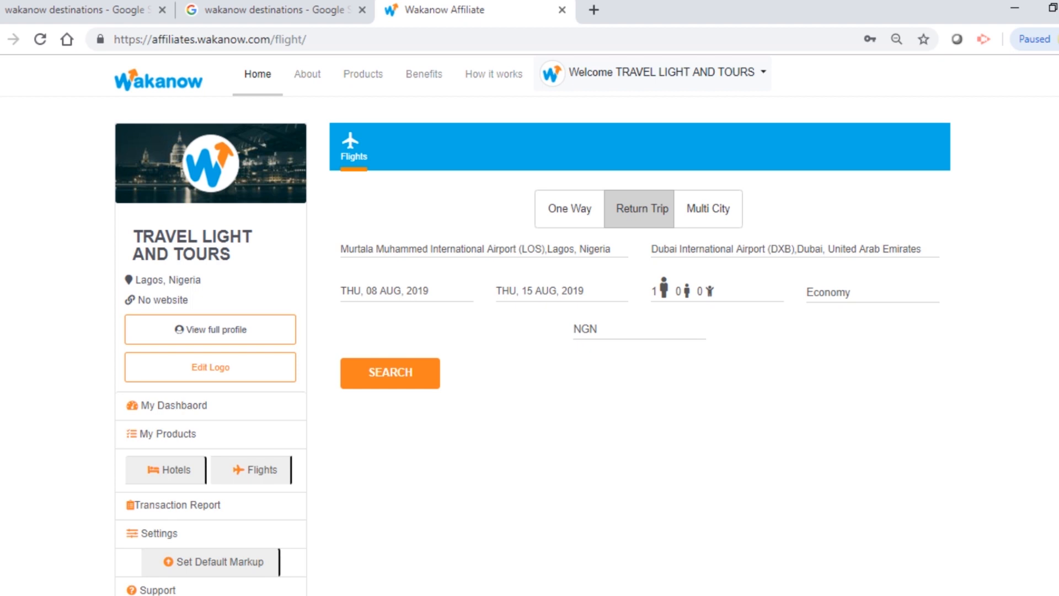
left_click(872, 292)
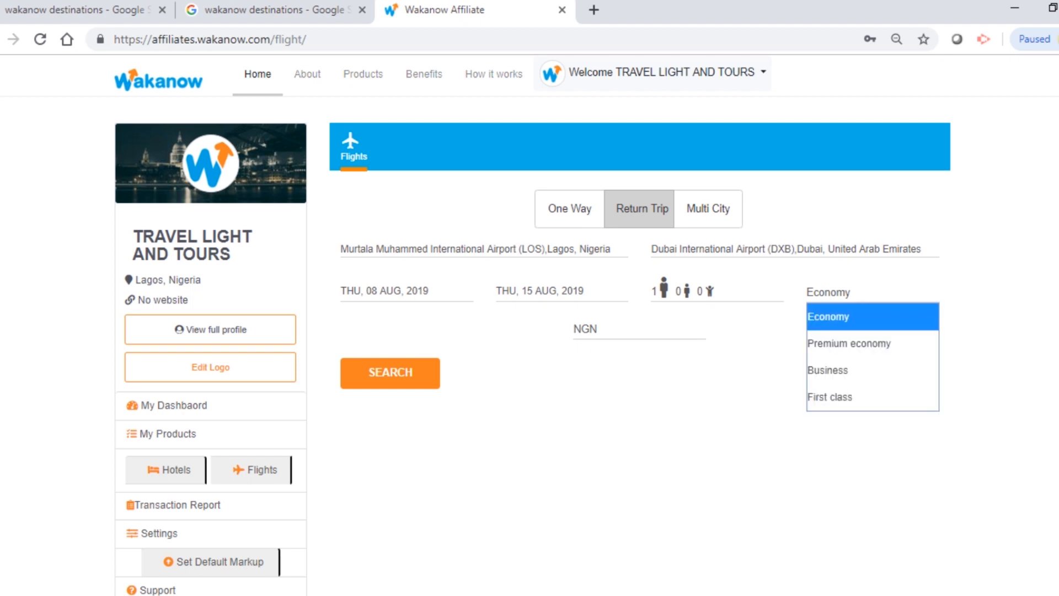
left_click(872, 436)
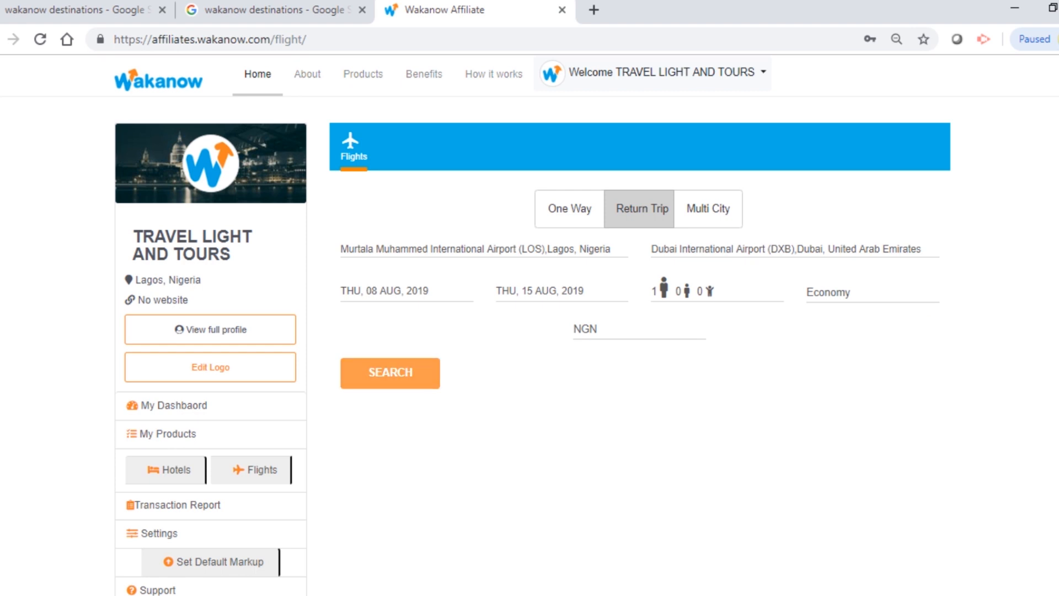
left_click(390, 372)
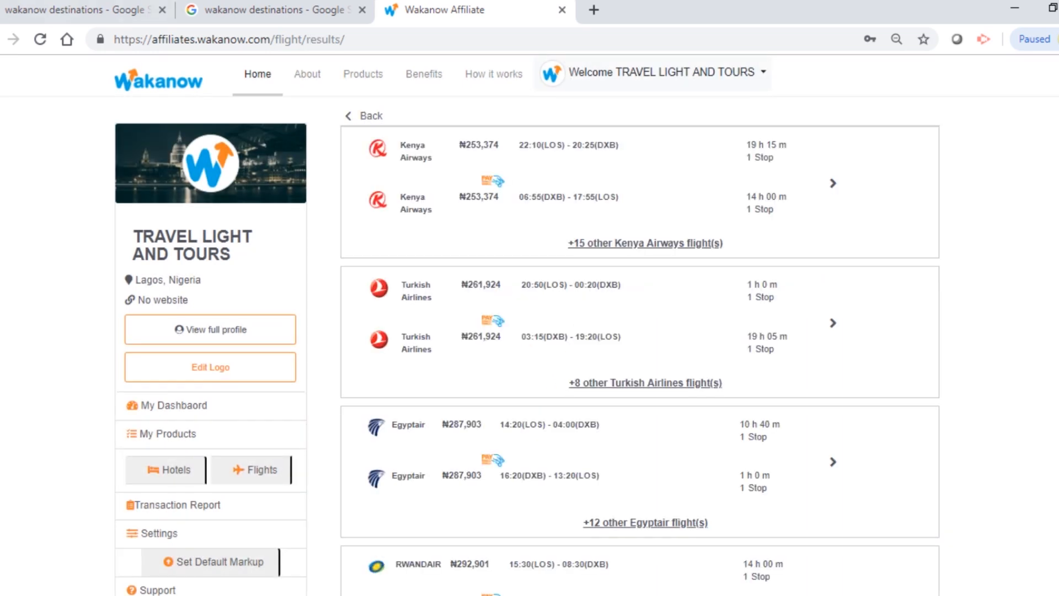
Step: Scroll through the Lagos–Dubai return results to compare the fares
scroll(640, 331, "down", 1)
scroll(640, 331, "up", 1)
scroll(639, 331, "down", 3)
scroll(640, 331, "up", 3)
scroll(639, 331, "down", 1)
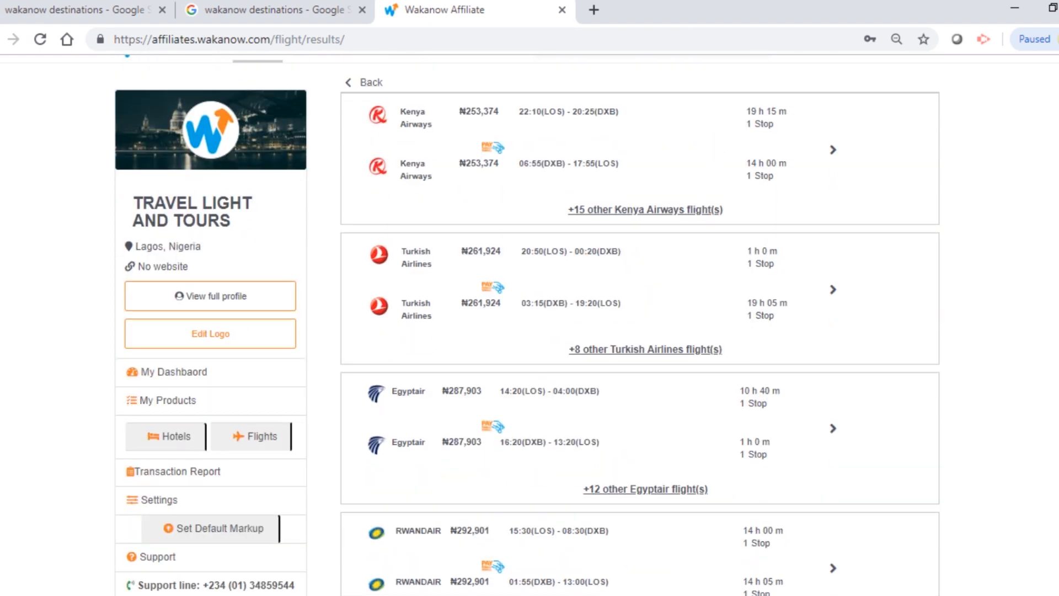
scroll(640, 330, "down", 3)
scroll(640, 331, "down", 5)
scroll(640, 331, "down", 5)
scroll(639, 331, "up", 4)
scroll(639, 331, "up", 7)
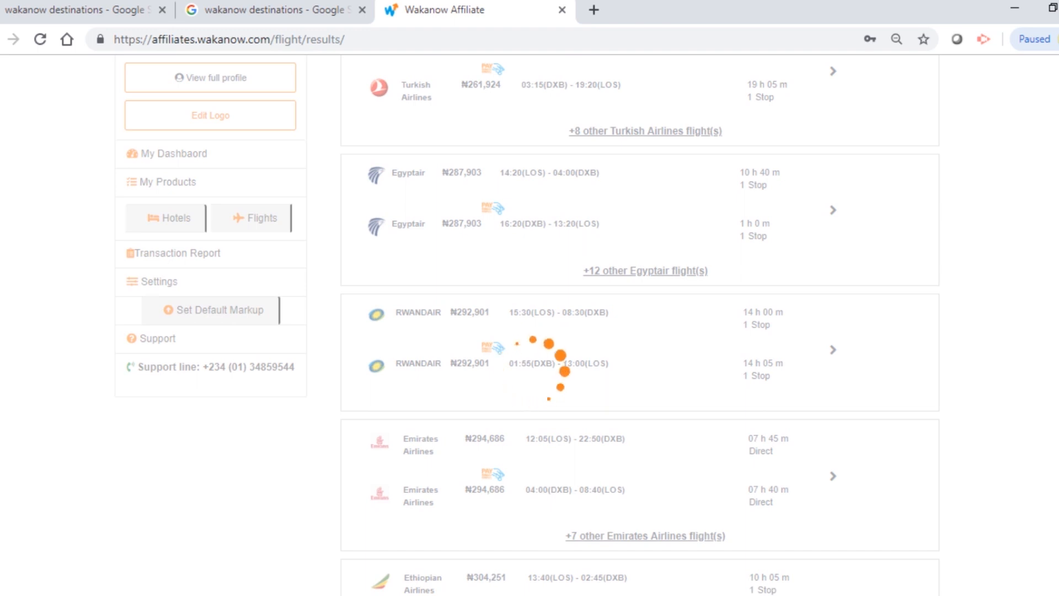
Step: Book the direct Emirates return at ₦294,686 and reach the traveller information form
scroll(639, 353, "down", 2)
scroll(640, 353, "up", 2)
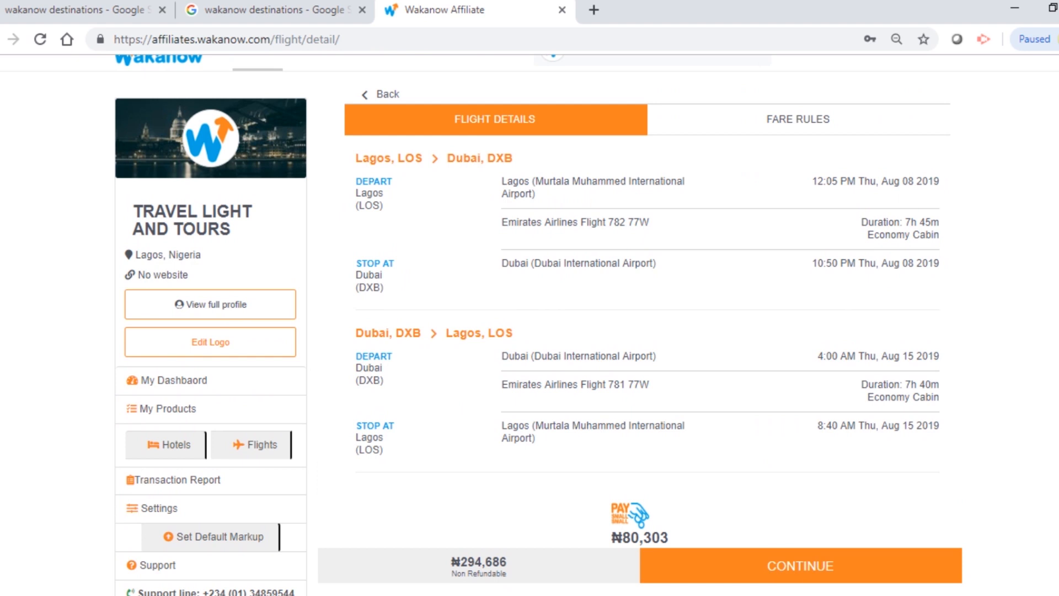
scroll(530, 309, "down", 2)
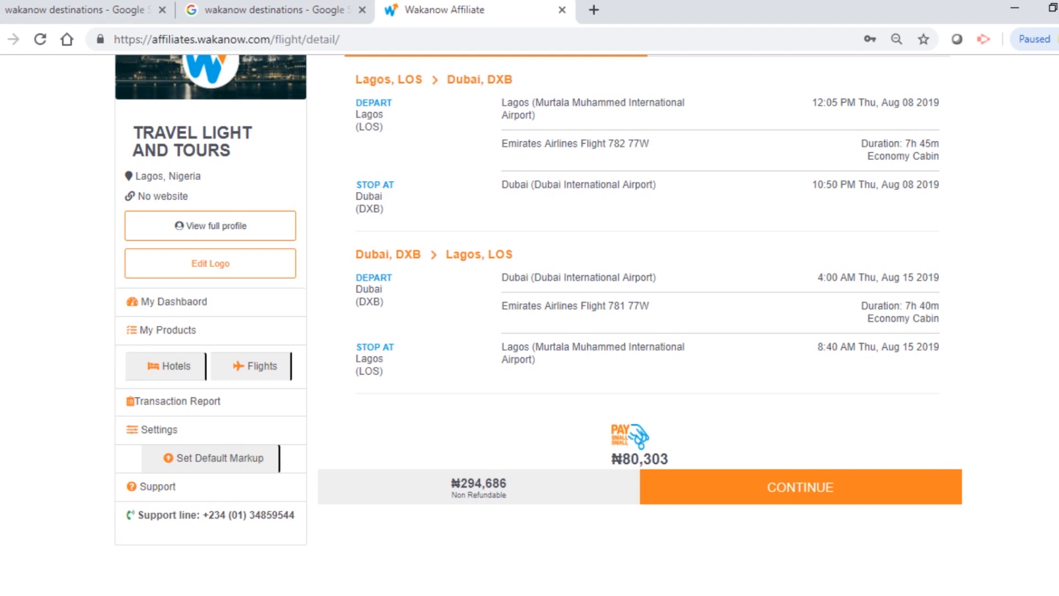
scroll(529, 325, "down", 1)
left_click(800, 440)
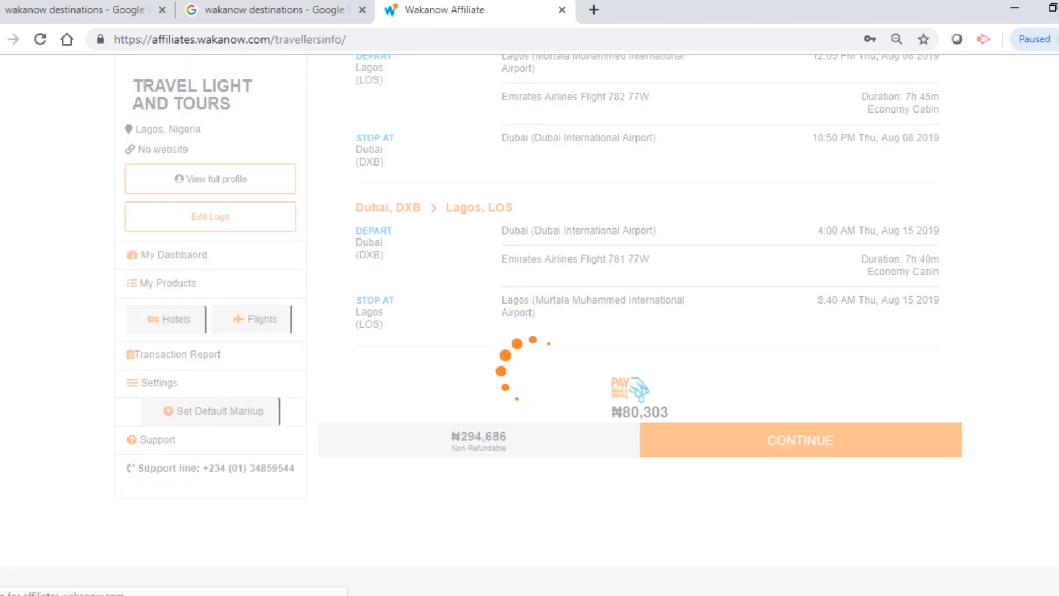
scroll(530, 325, "down", 4)
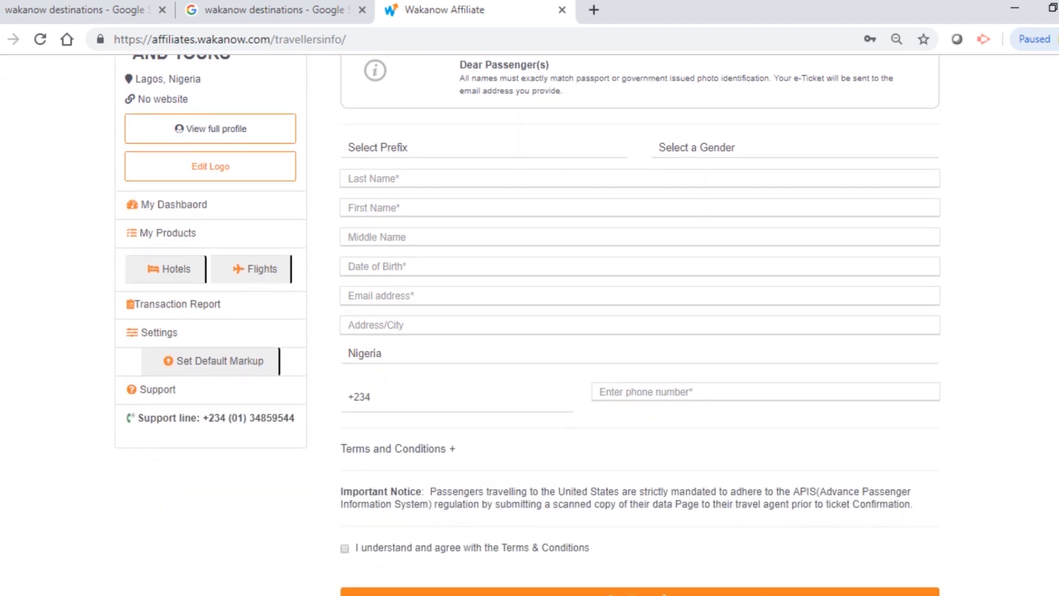
Step: Change the default markup from 0 to 10000 and save it
left_click(220, 360)
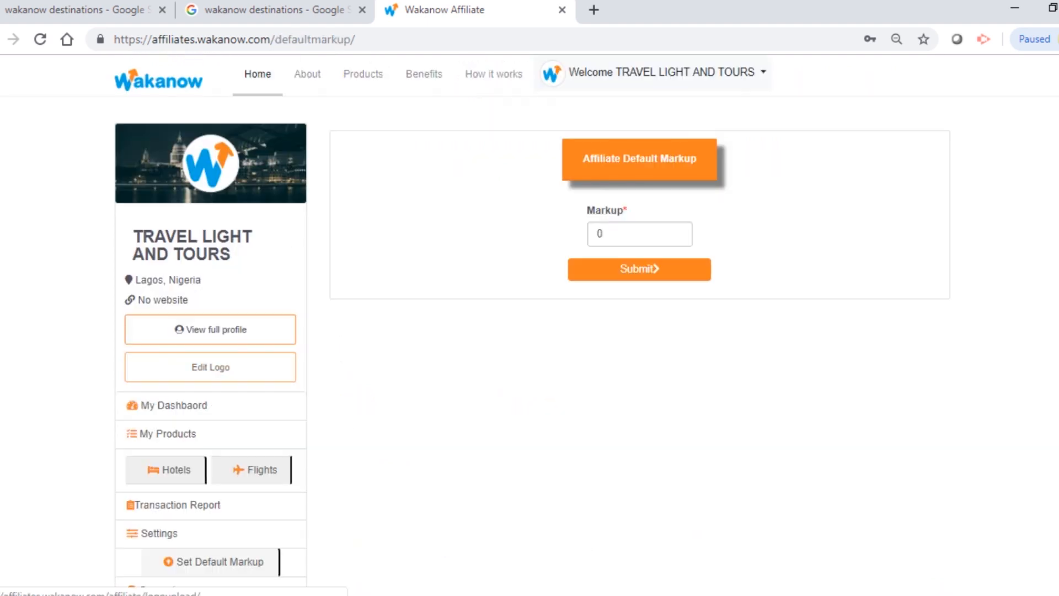
left_click(634, 233)
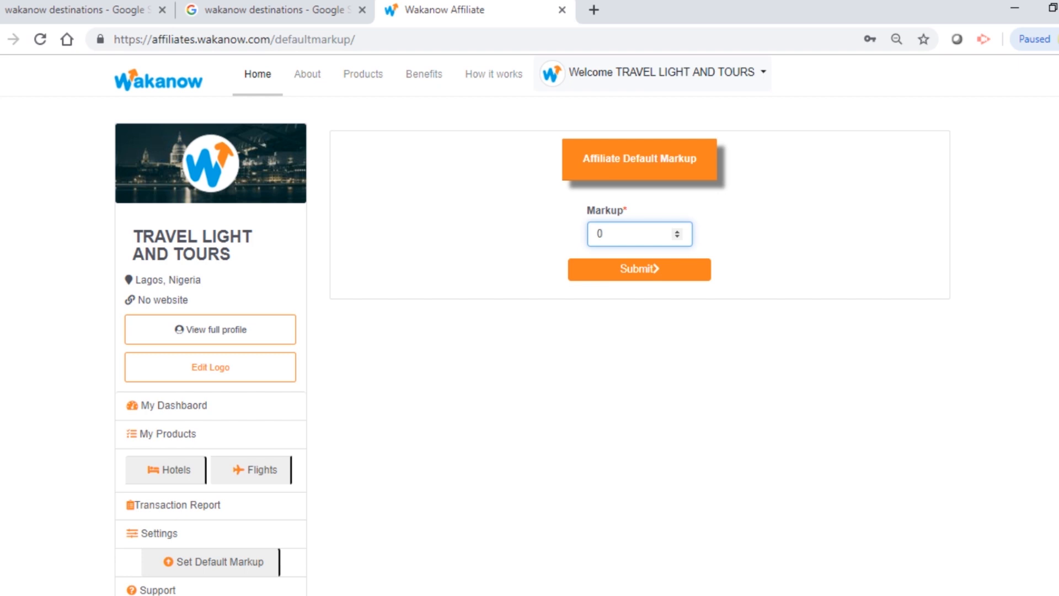
key("ctrl+a")
type("10")
type("0")
key("Return")
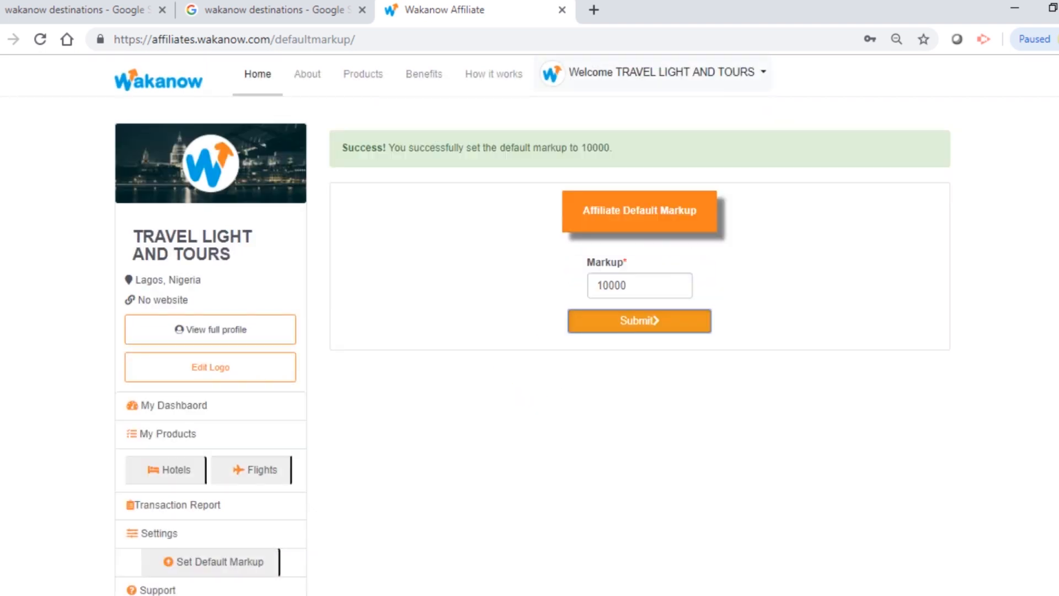
Step: Return to the Flights search page from the sidebar
scroll(533, 311, "down", 2)
scroll(532, 311, "up", 2)
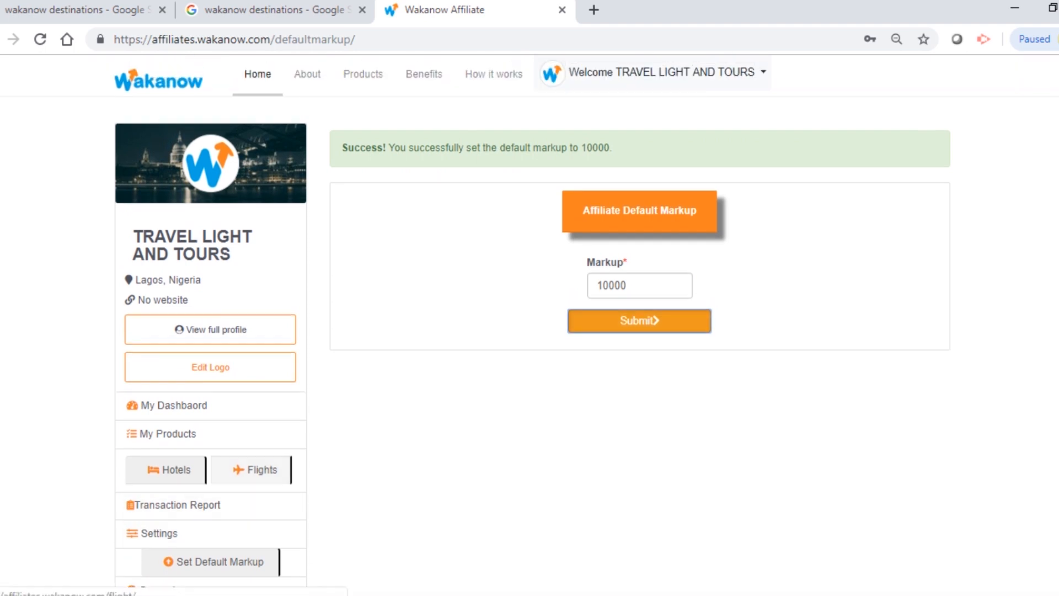
left_click(254, 470)
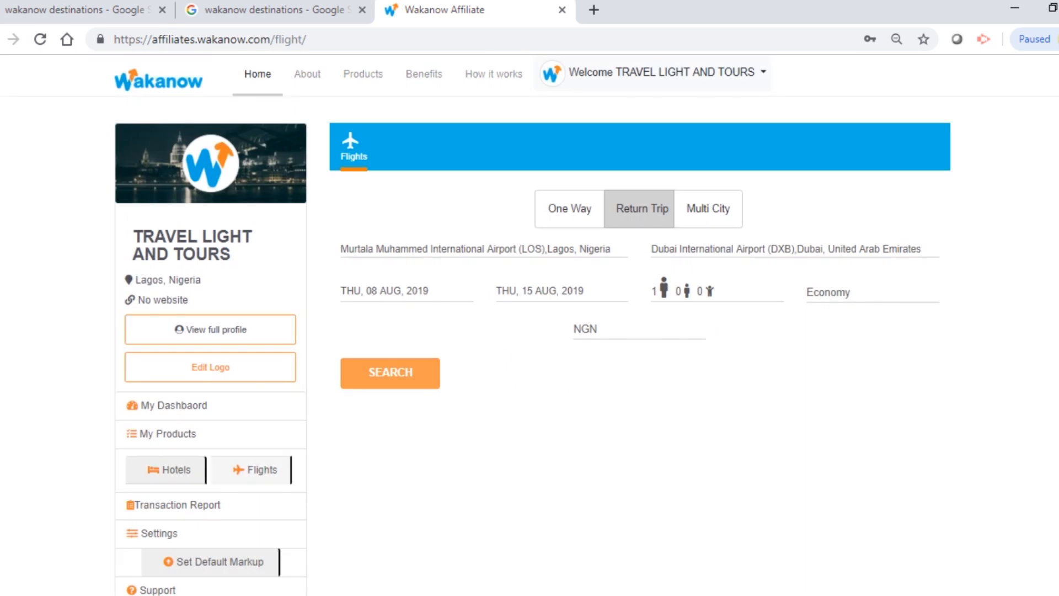
Step: Search again and continue with the Emirates fare, now ₦304,686, to traveller details
left_click(390, 372)
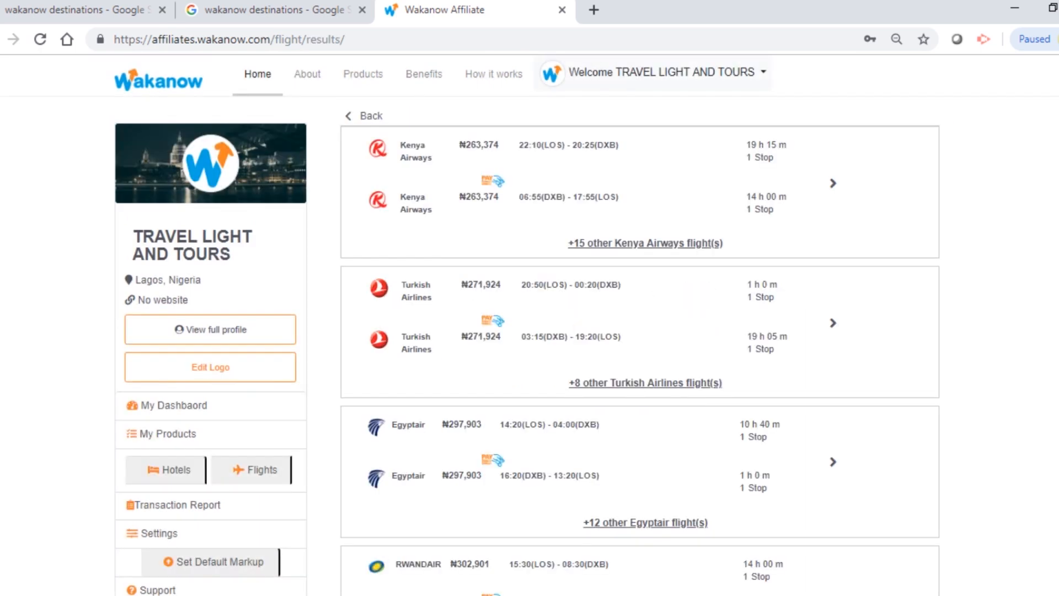
scroll(527, 322, "down", 6)
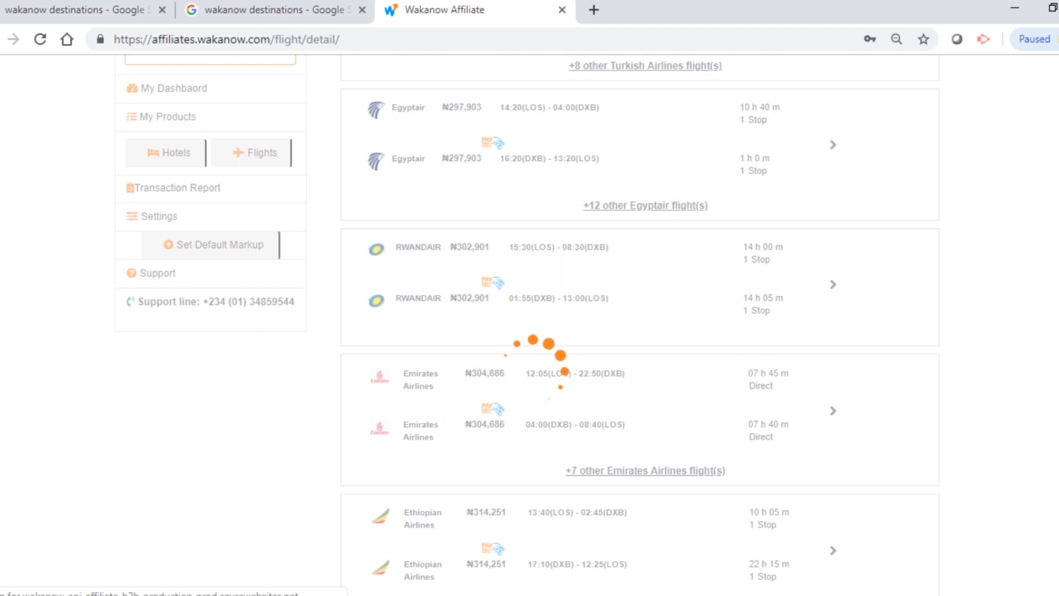
scroll(640, 325, "down", 3)
left_click(800, 442)
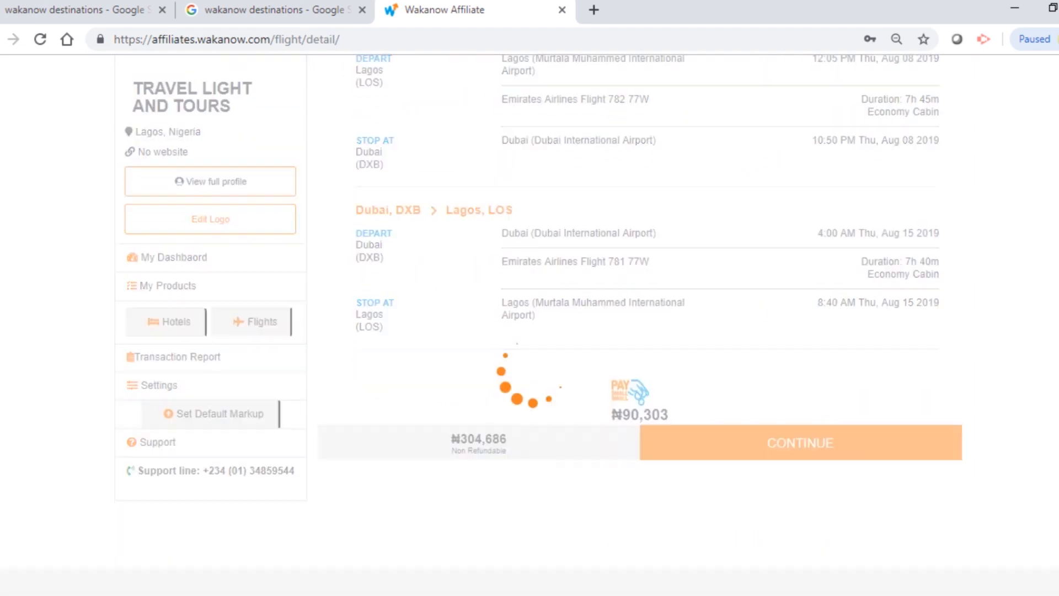
left_click(377, 348)
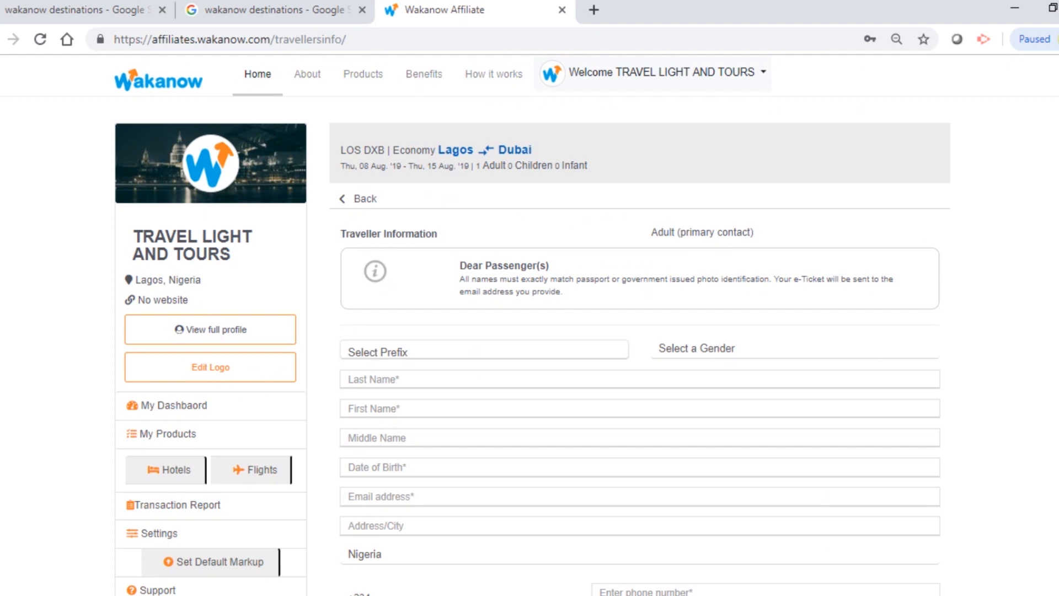
Step: Set title Mr and gender Male, and enter the traveller's last, first and middle names
left_click(364, 32)
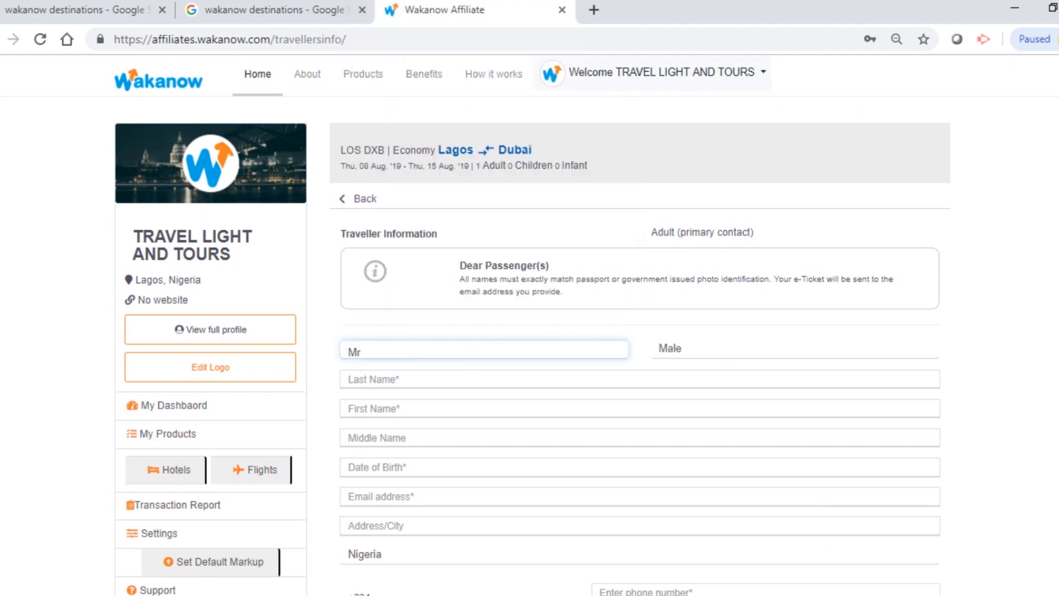
left_click(711, 350)
left_click(712, 399)
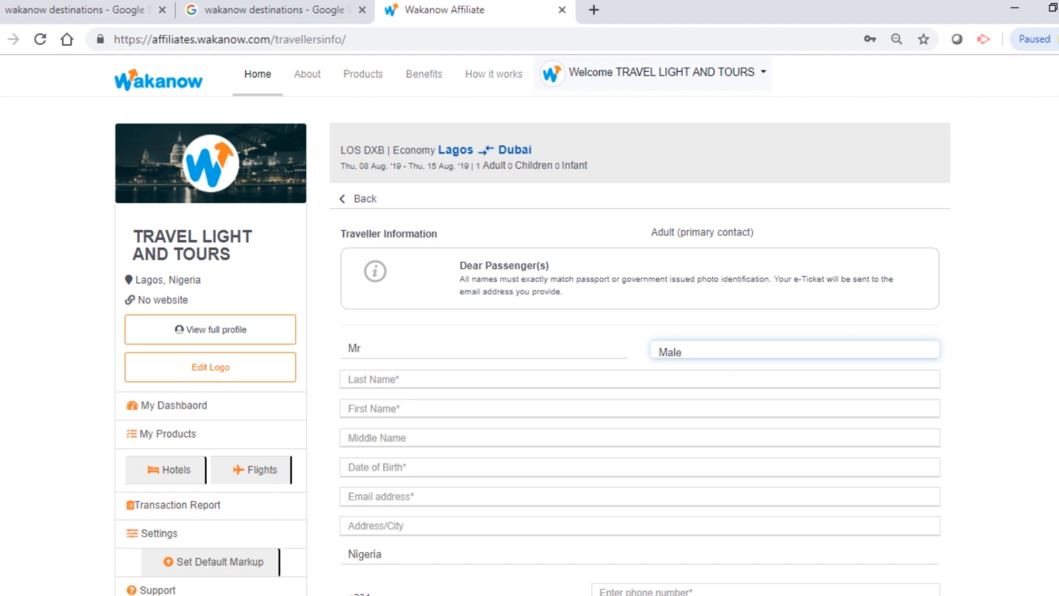
left_click(380, 379)
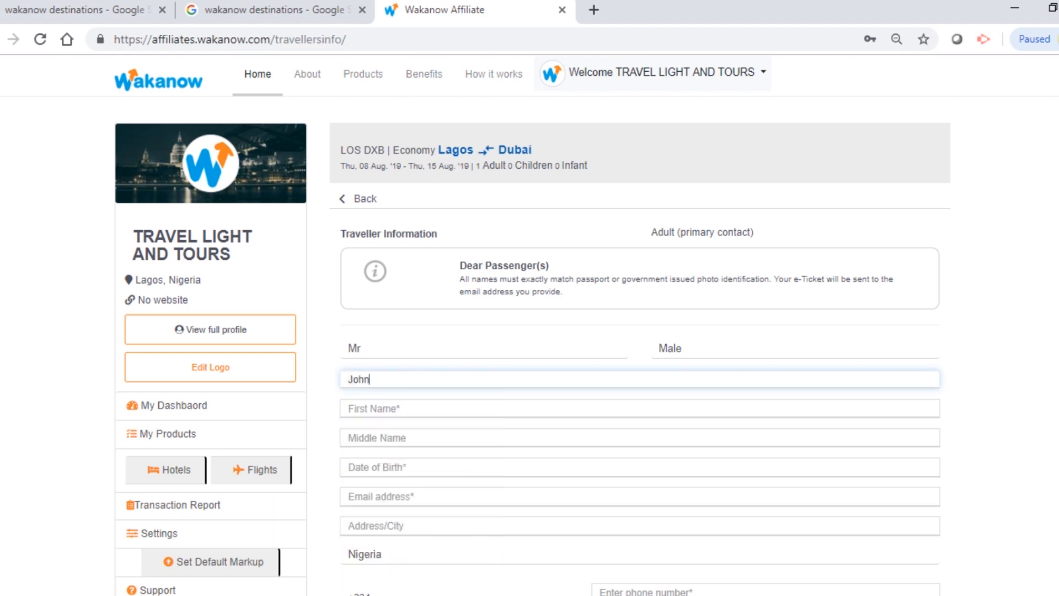
left_click(386, 408)
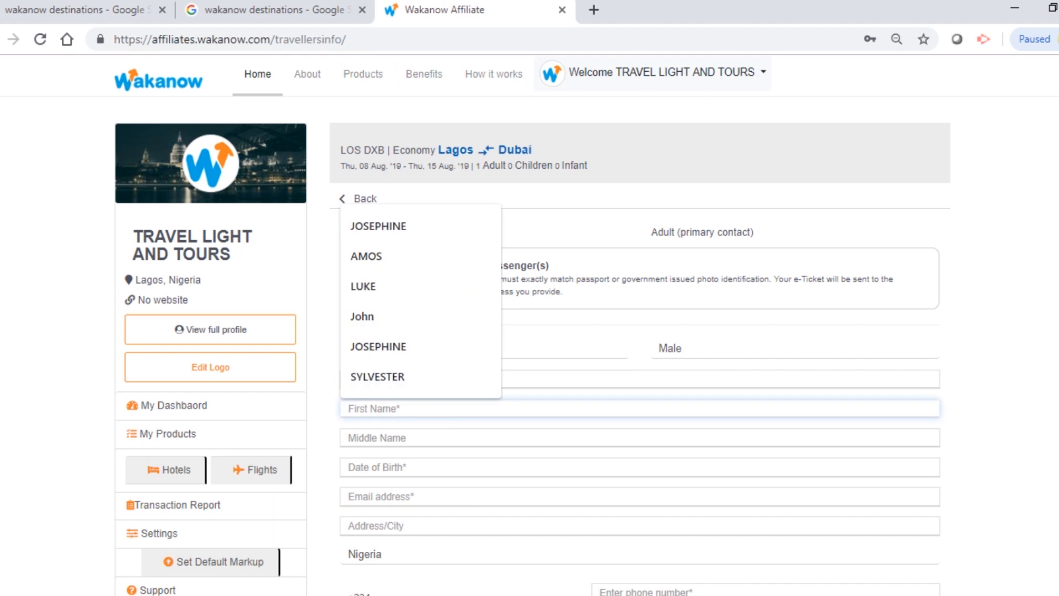
key("Down")
left_click(386, 441)
left_click(386, 438)
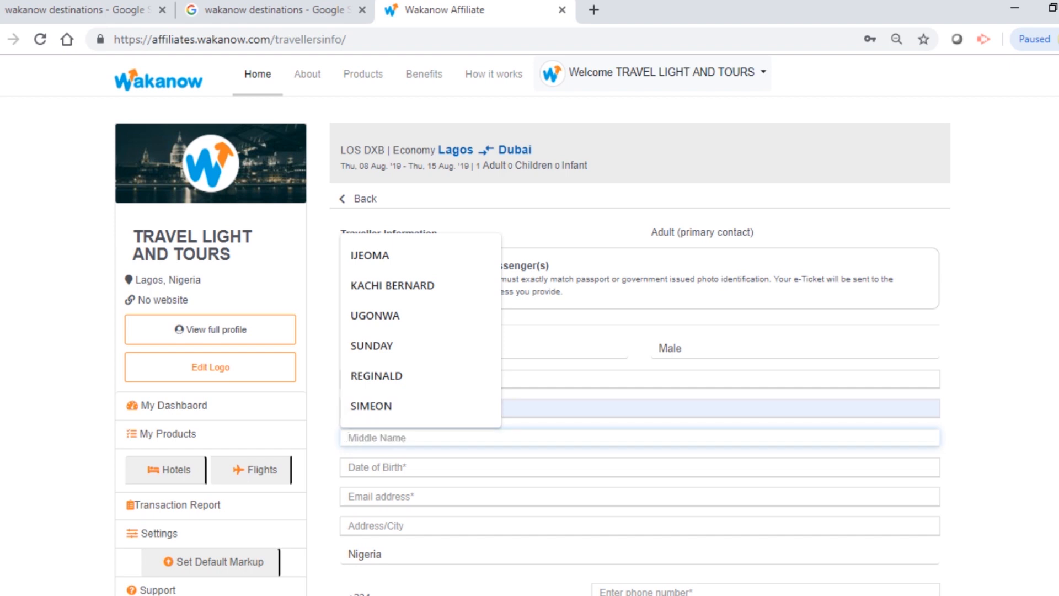
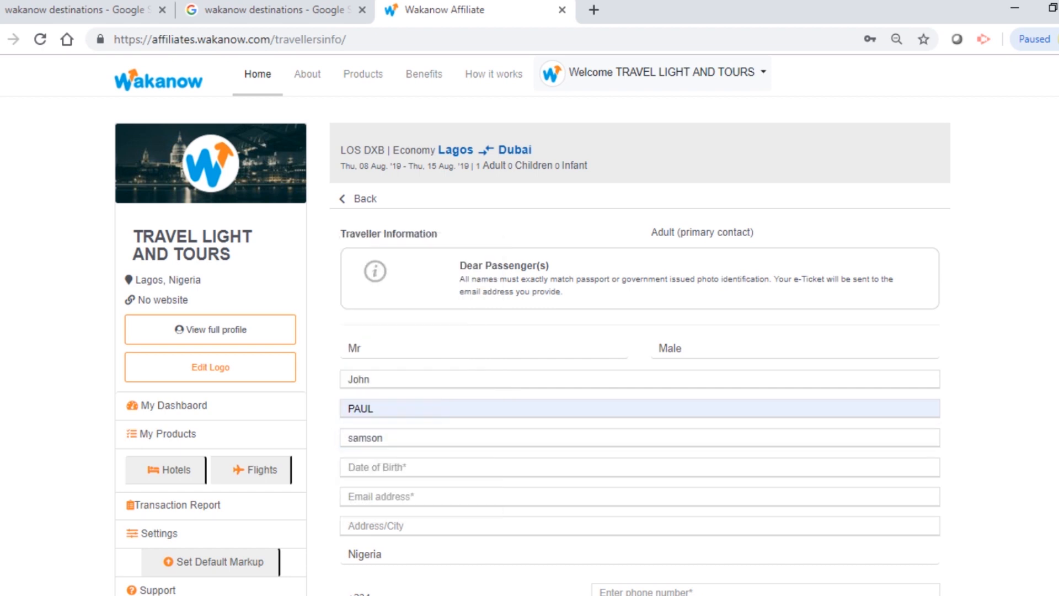
Step: Set the traveller's date of birth to 22 August 1979
scroll(639, 330, "down", 1)
left_click(640, 420)
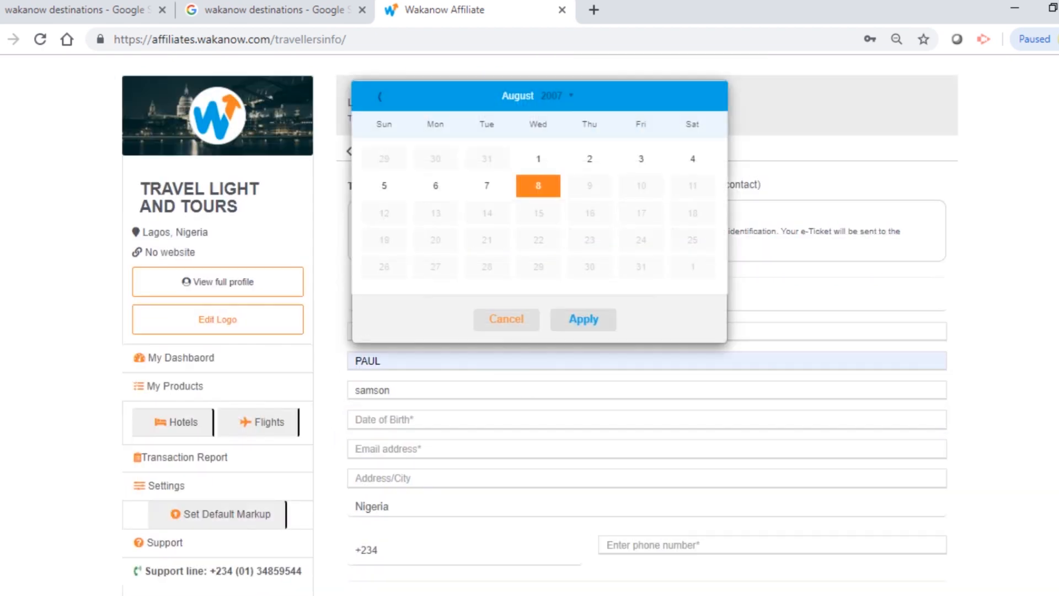
left_click(552, 95)
left_click(528, 192)
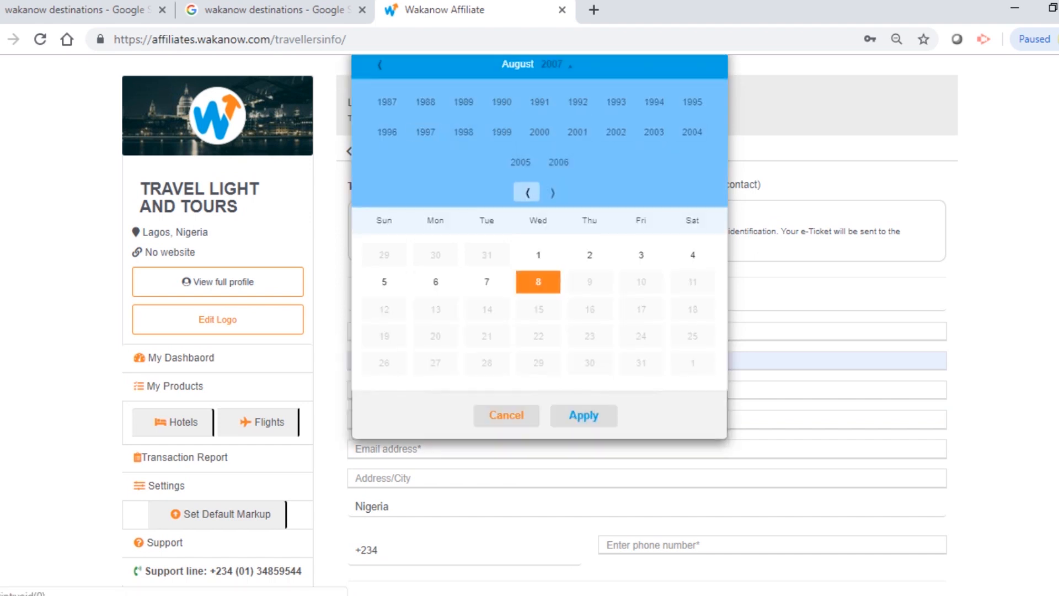
left_click(463, 102)
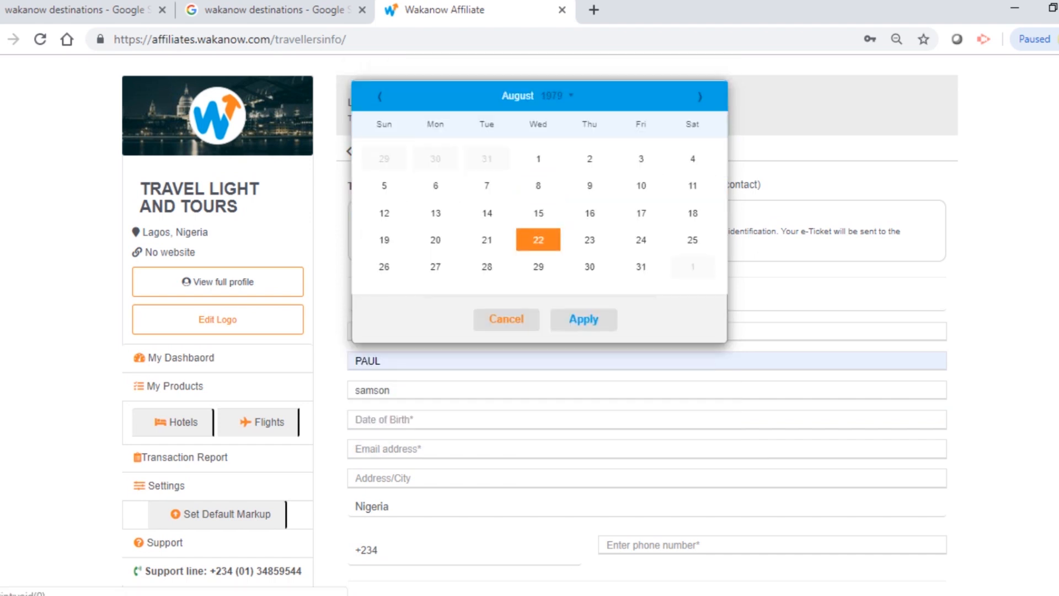
left_click(583, 319)
Step: Fill in the traveller's e-mail address from the saved suggestion
scroll(639, 330, "down", 2)
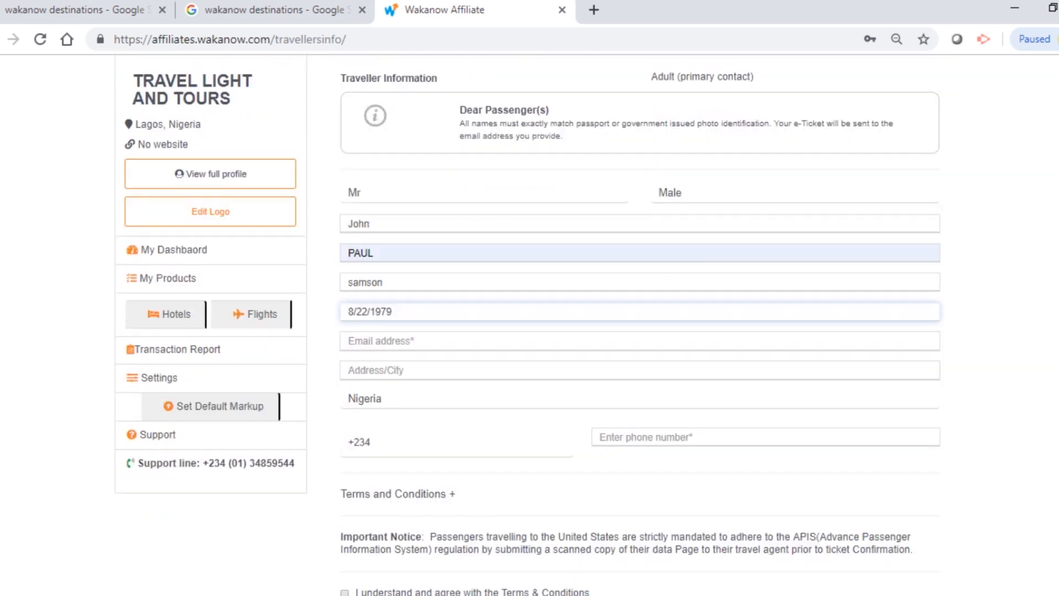
left_click(583, 318)
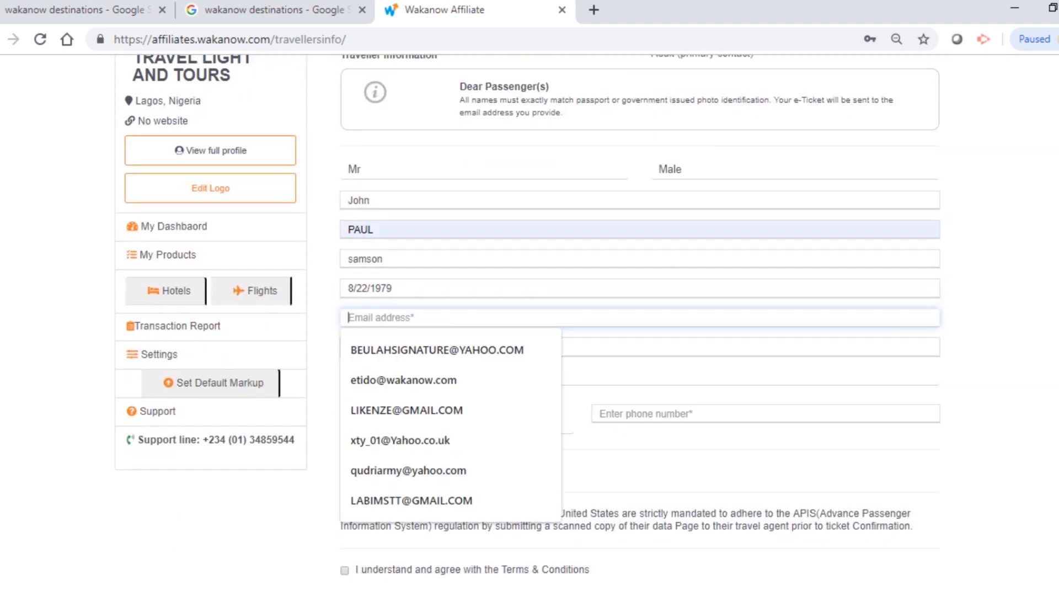
type("etido")
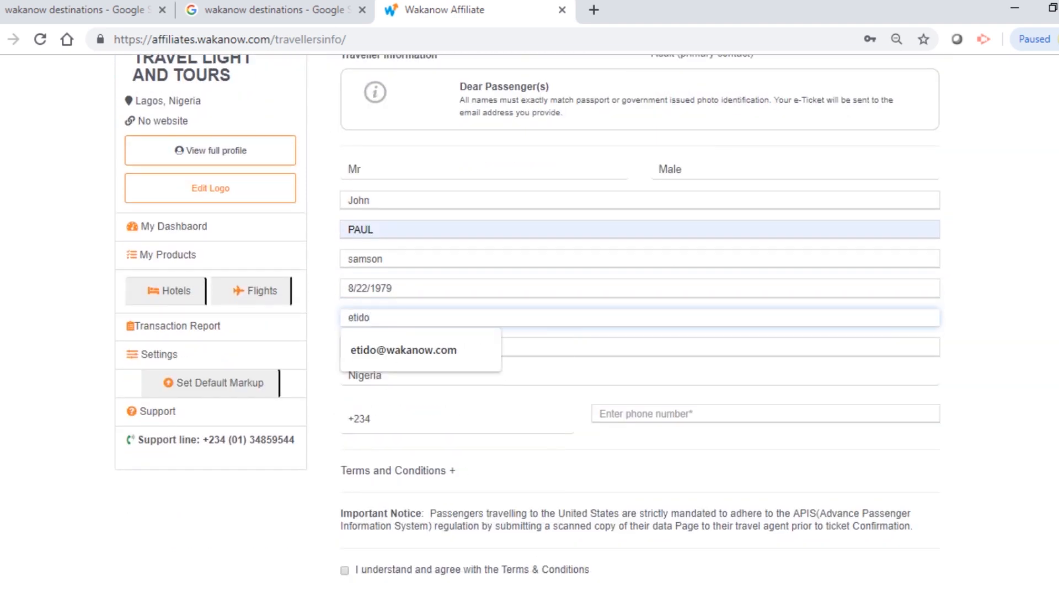
key("Down")
key("Return")
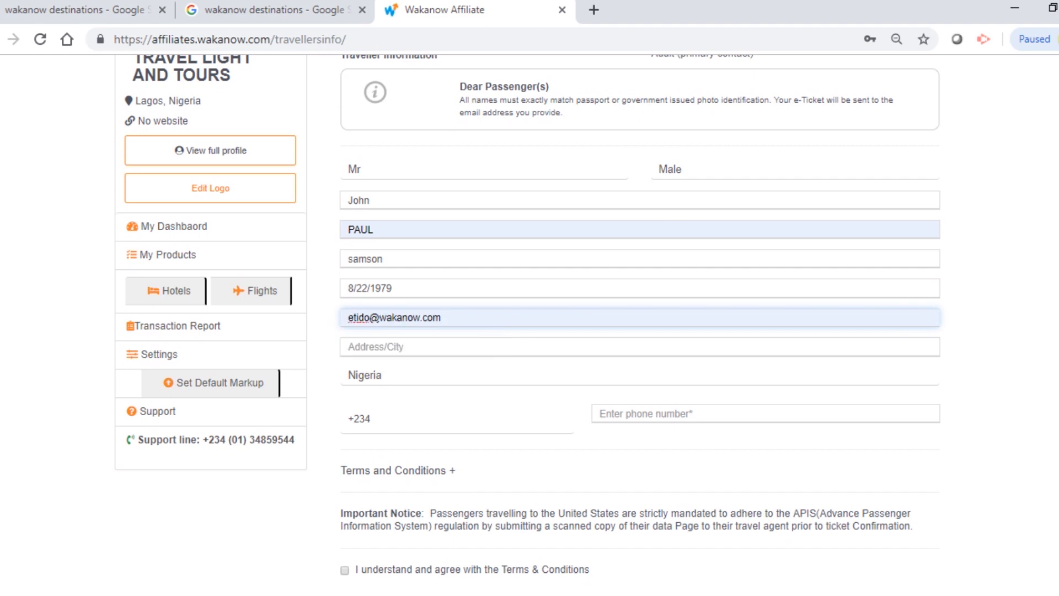
Step: Set the city to Lagos and fill in the traveller's phone number
scroll(528, 325, "down", 1)
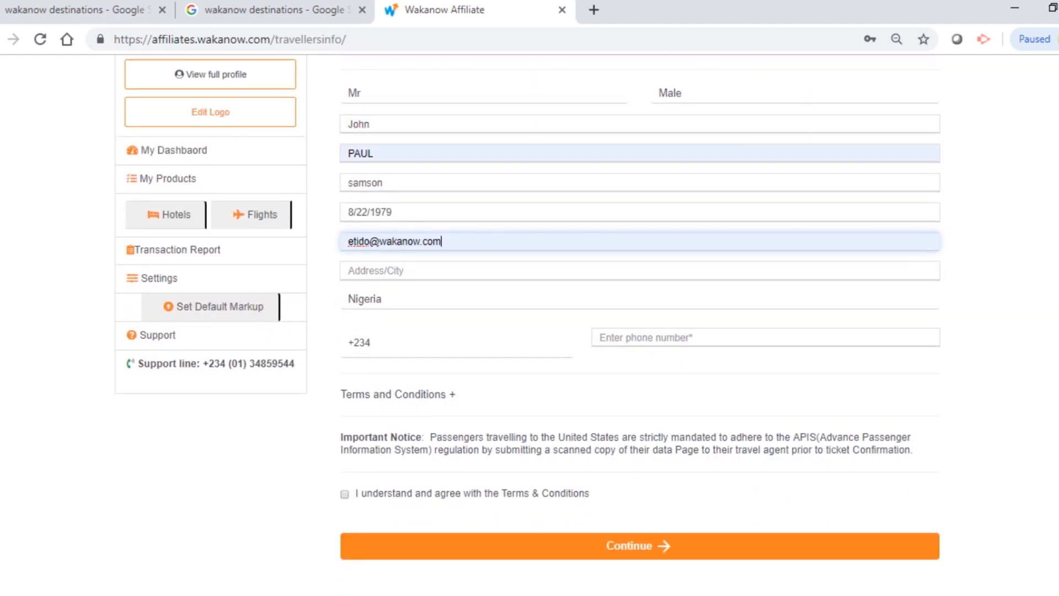
left_click(348, 270)
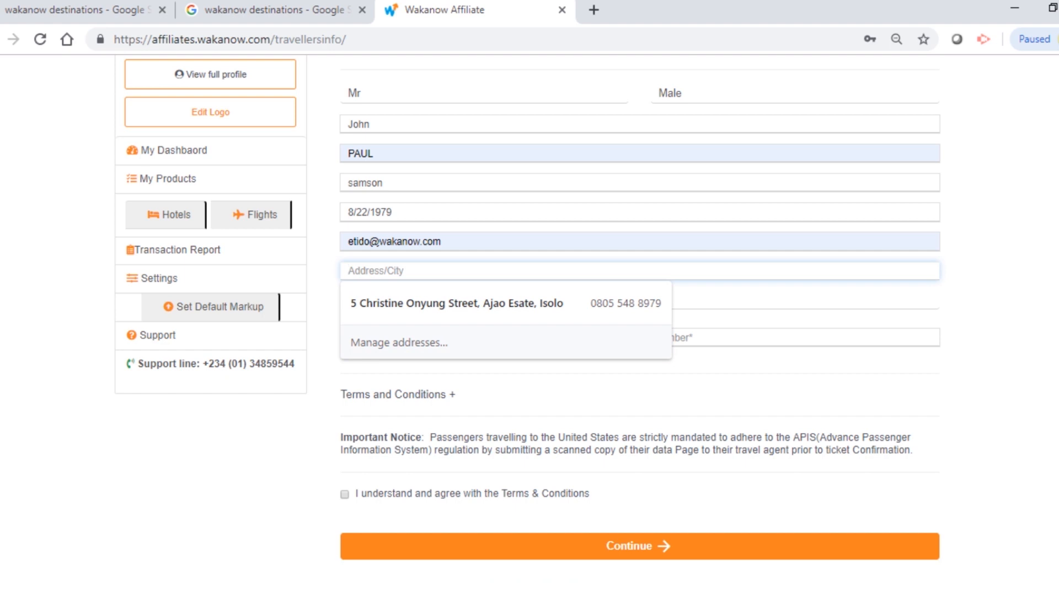
type("Lagos")
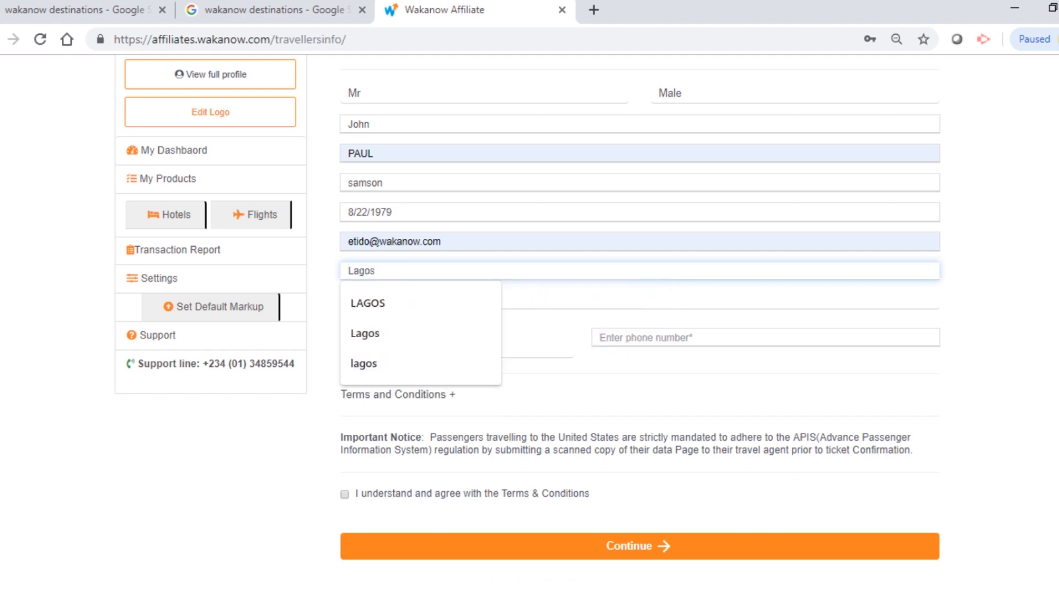
left_click(765, 337)
type("08")
key("Down")
key("Return")
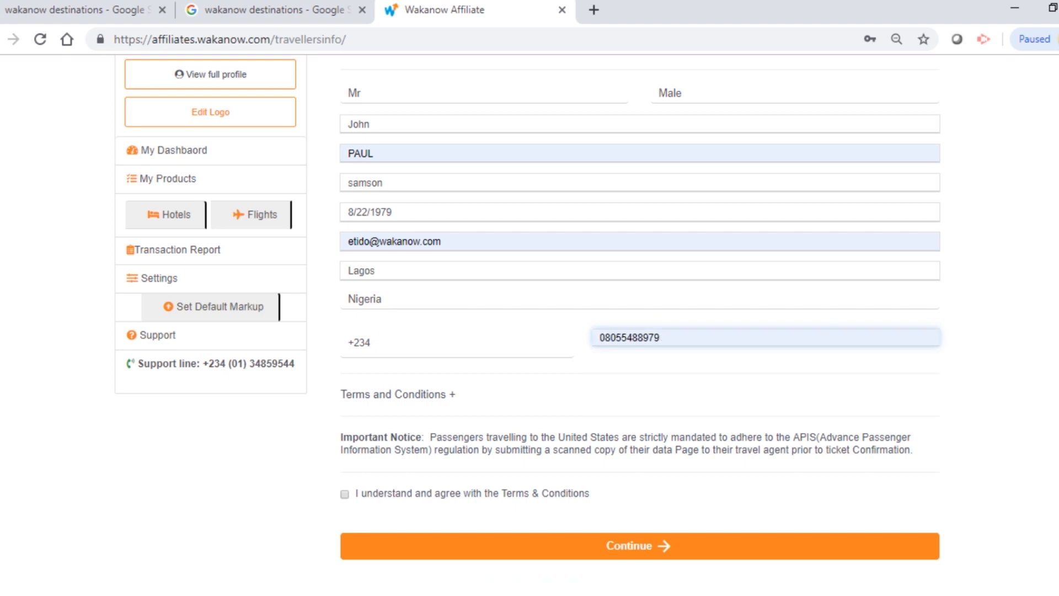
Step: Accept the terms and conditions and submit the traveller details
scroll(530, 325, "down", 3)
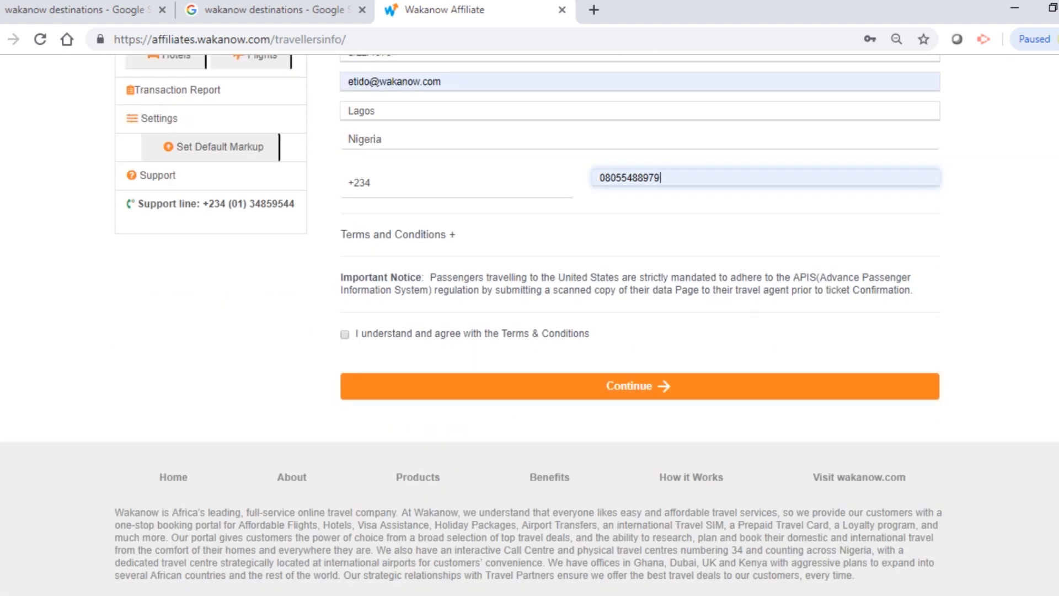
left_click(344, 335)
left_click(639, 386)
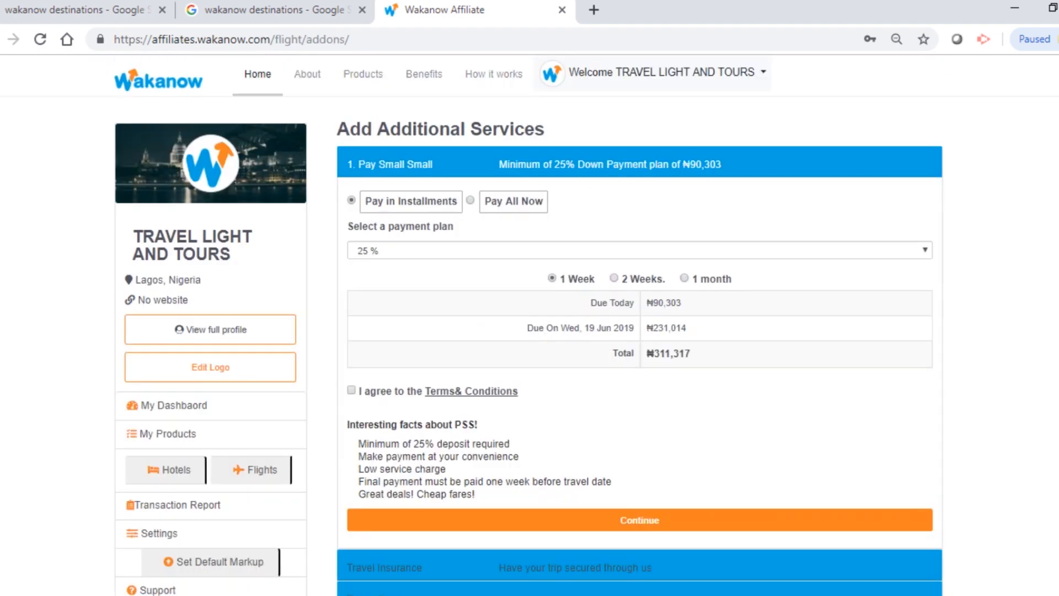
Step: Keep the 25% installment plan (₦90,303 due today) and continue to travel insurance
scroll(640, 331, "down", 1)
scroll(640, 330, "up", 1)
scroll(640, 331, "down", 1)
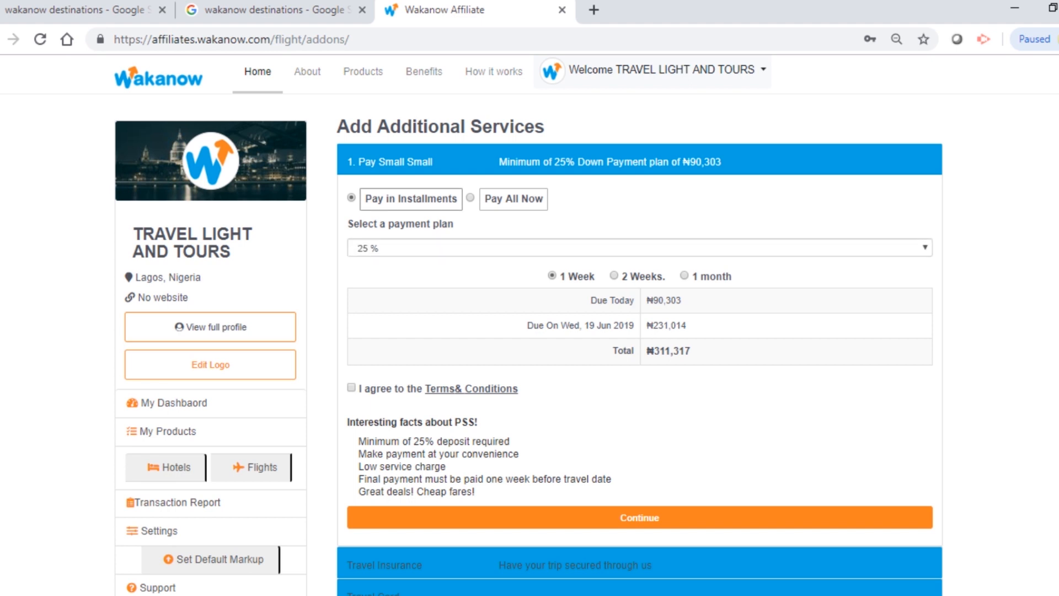
left_click(639, 248)
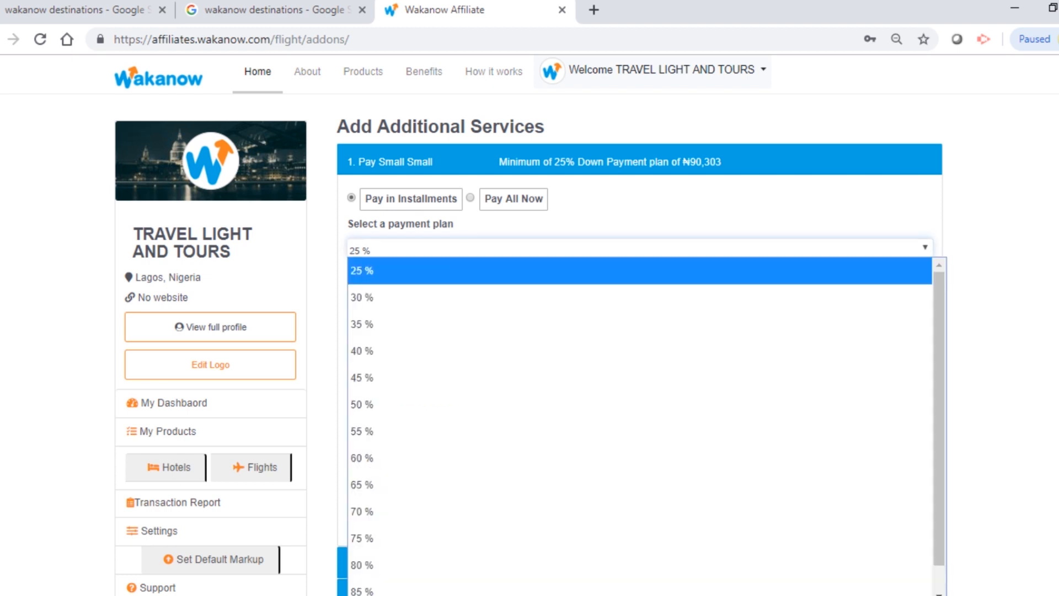
scroll(639, 425, "down", 1)
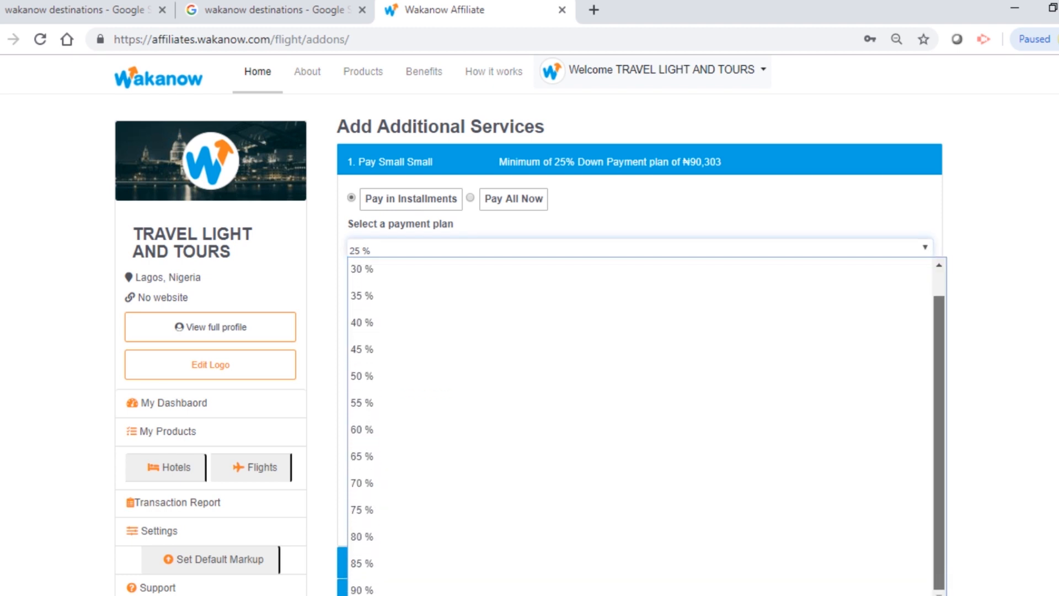
left_click_drag(939, 436, 939, 411)
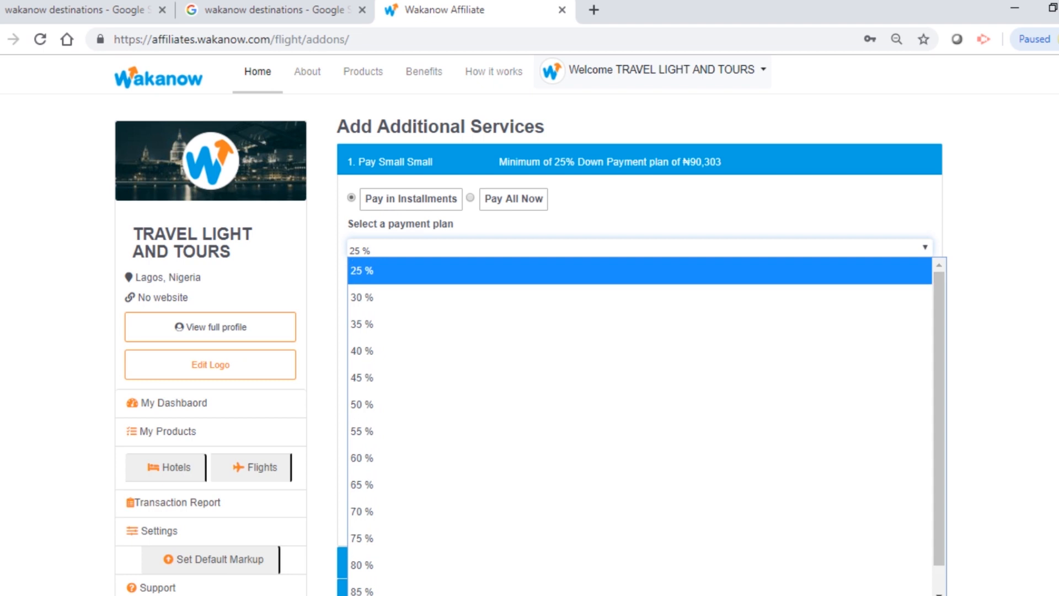
left_click(993, 375)
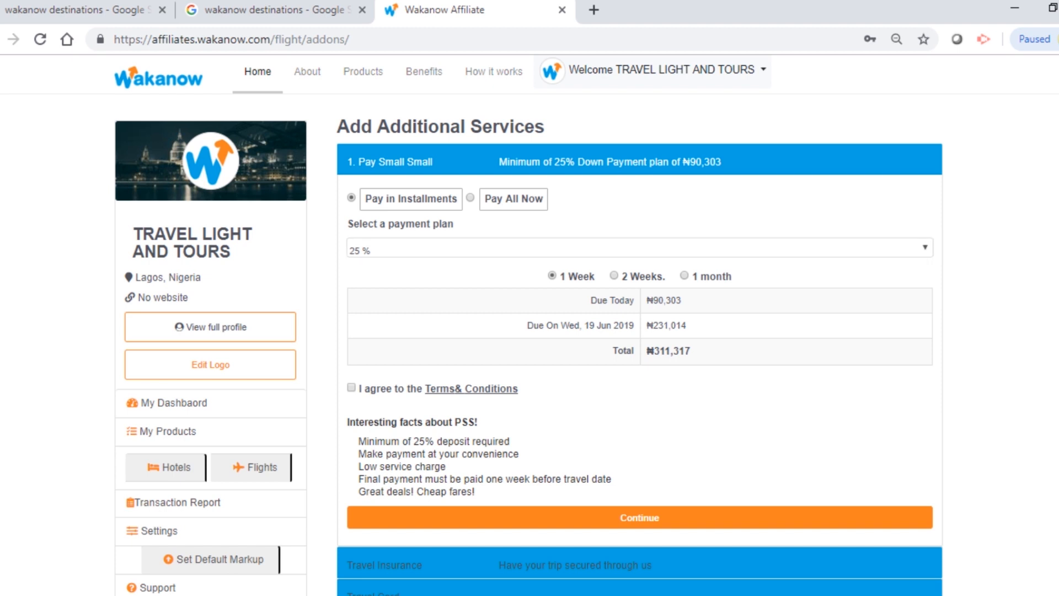
left_click(640, 247)
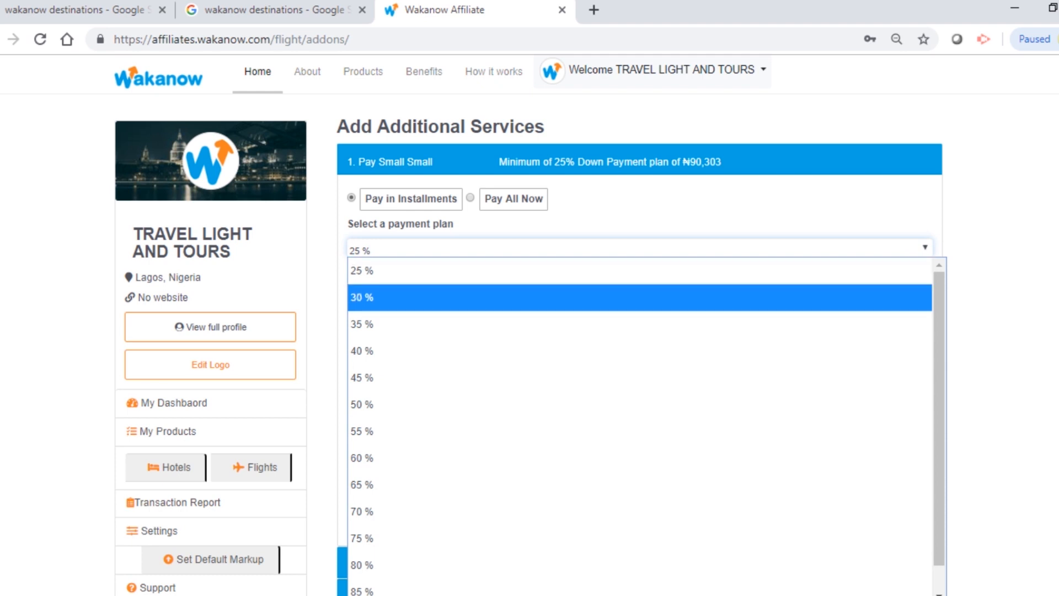
key("Escape")
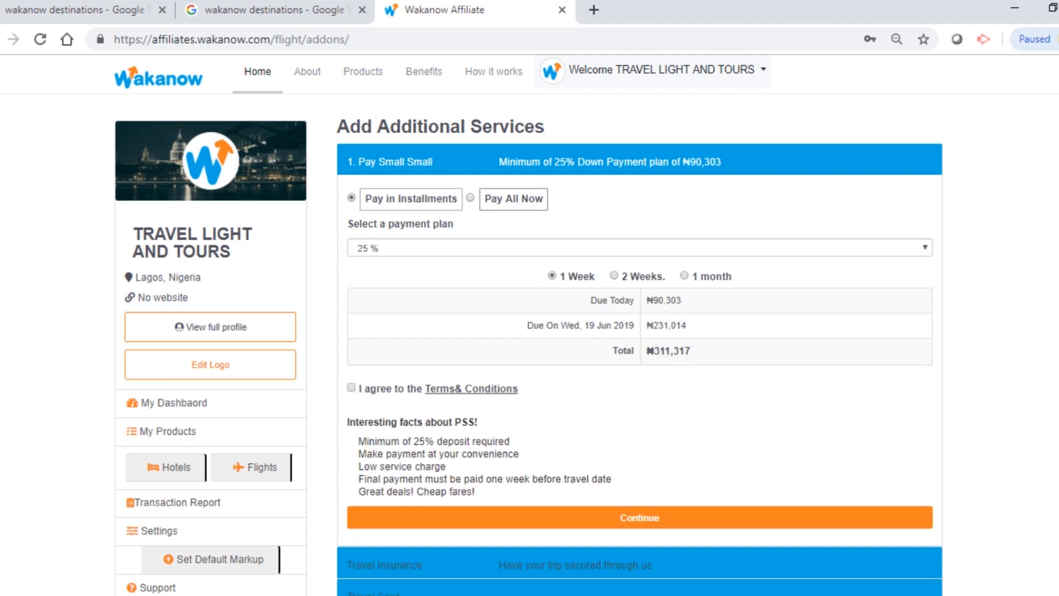
left_click(514, 199)
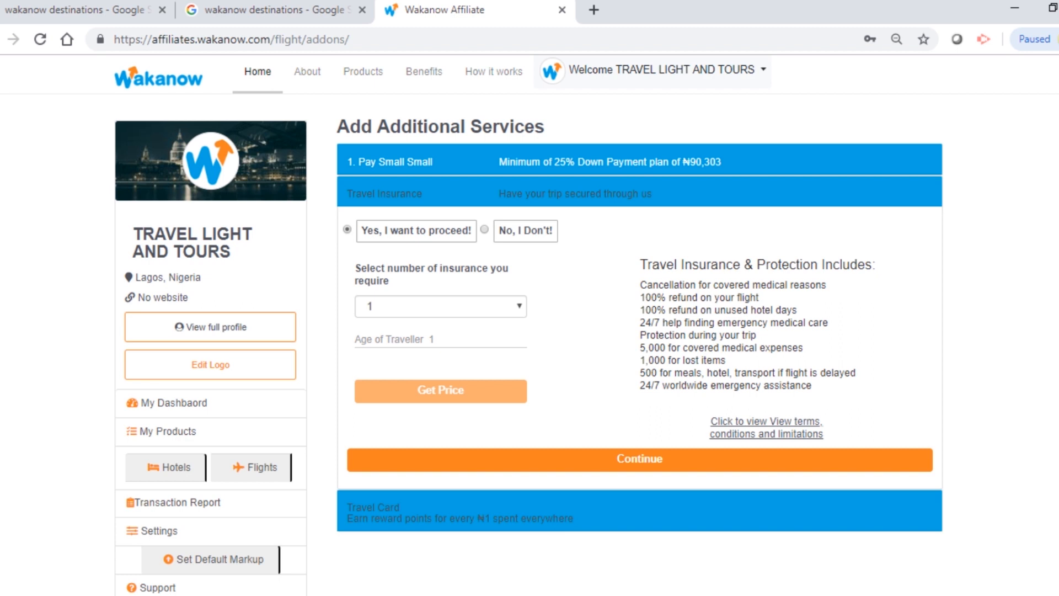
Step: Decline travel insurance with 'No, I Don't!' and continue to the travel card form
scroll(528, 325, "down", 1)
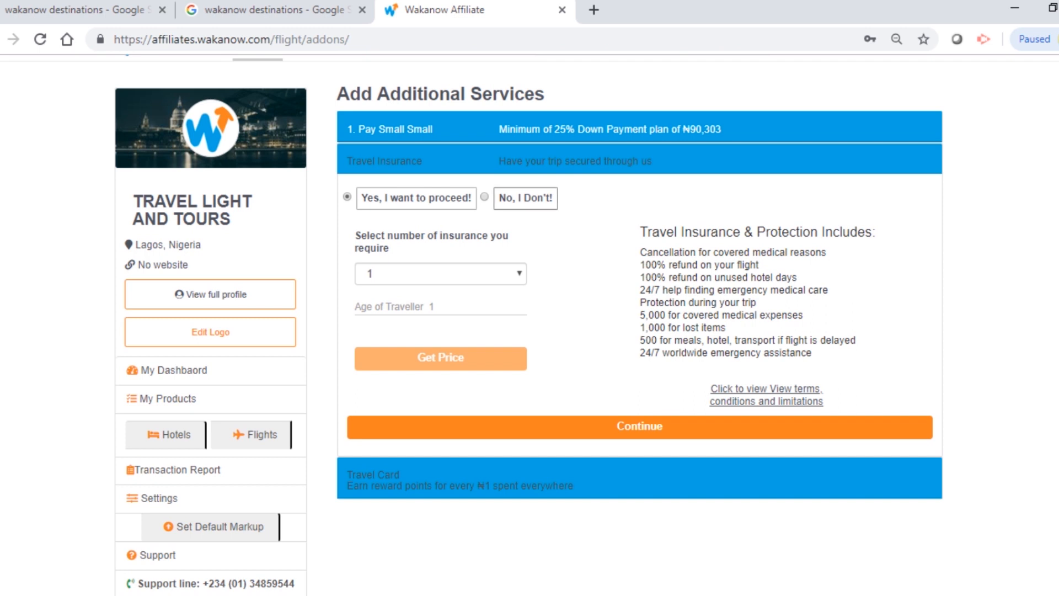
left_click(525, 198)
left_click(639, 229)
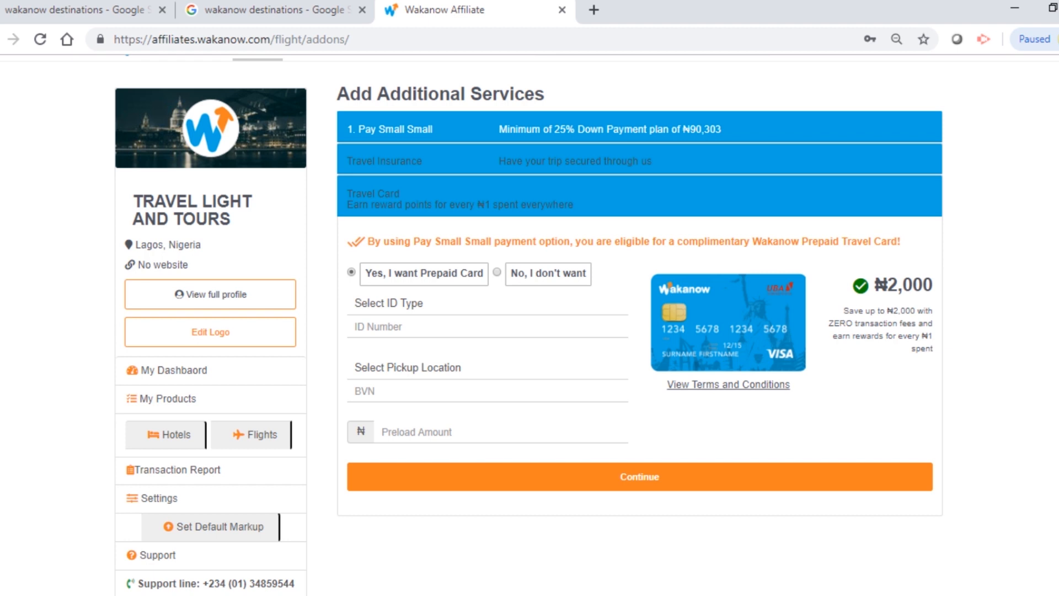
Step: Choose Driver's License as the ID type and enter the licence number
left_click(423, 303)
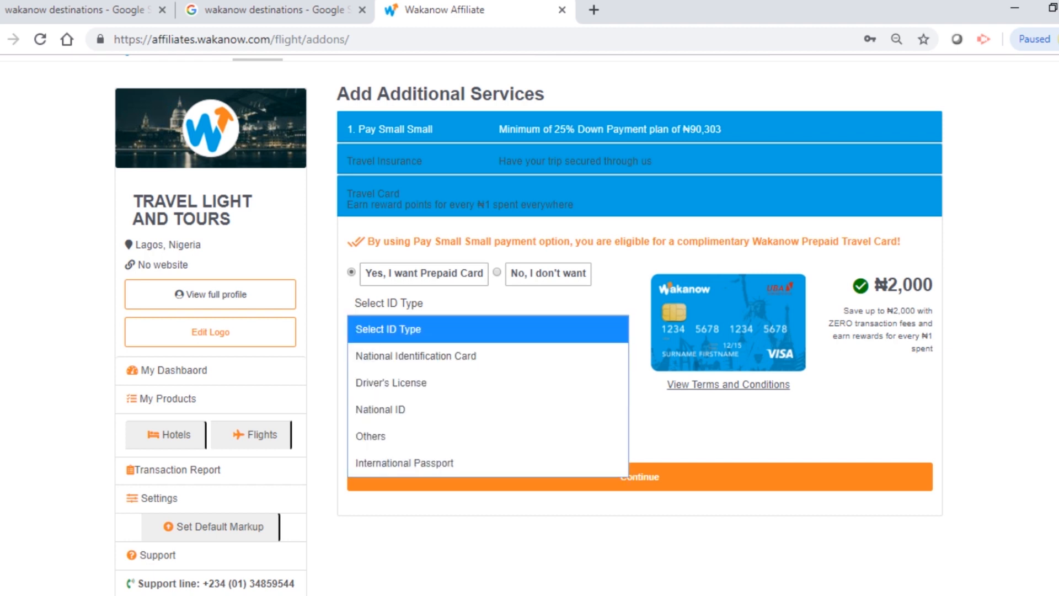
key("Down")
key("Down")
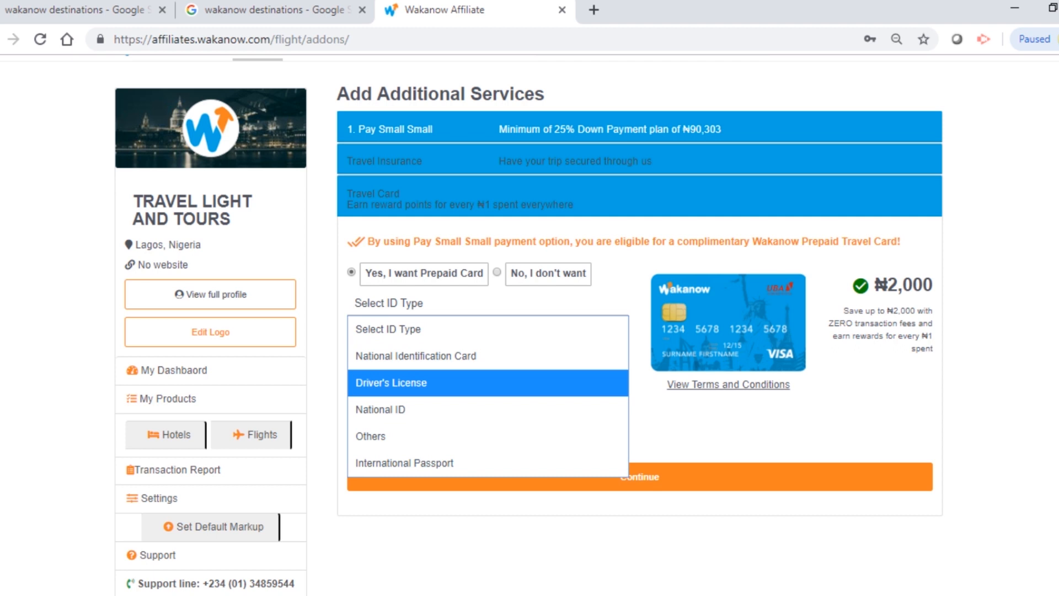
key("Down")
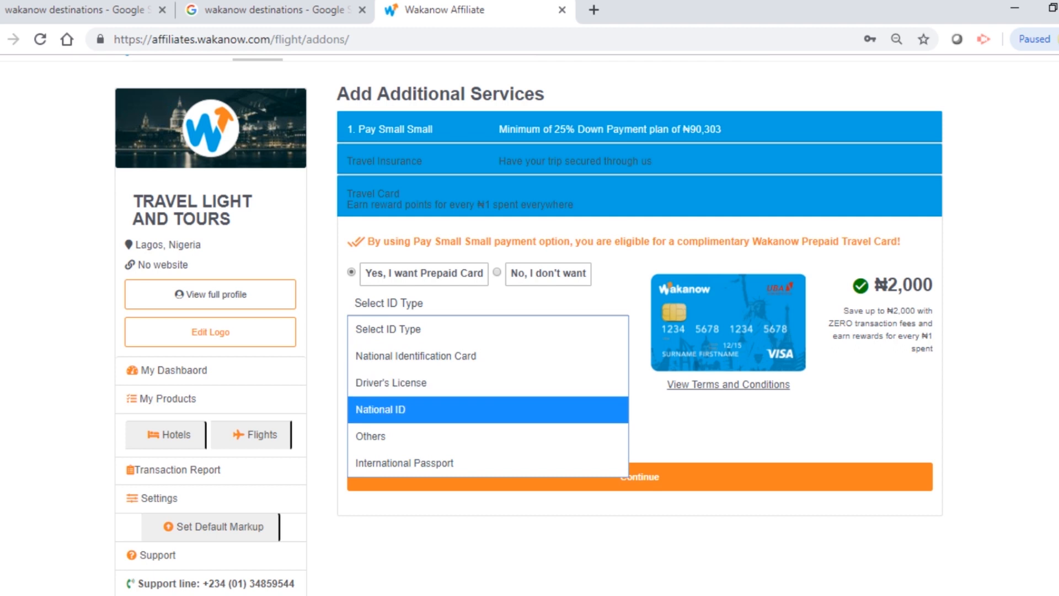
key("Up")
key("Down")
key("Up")
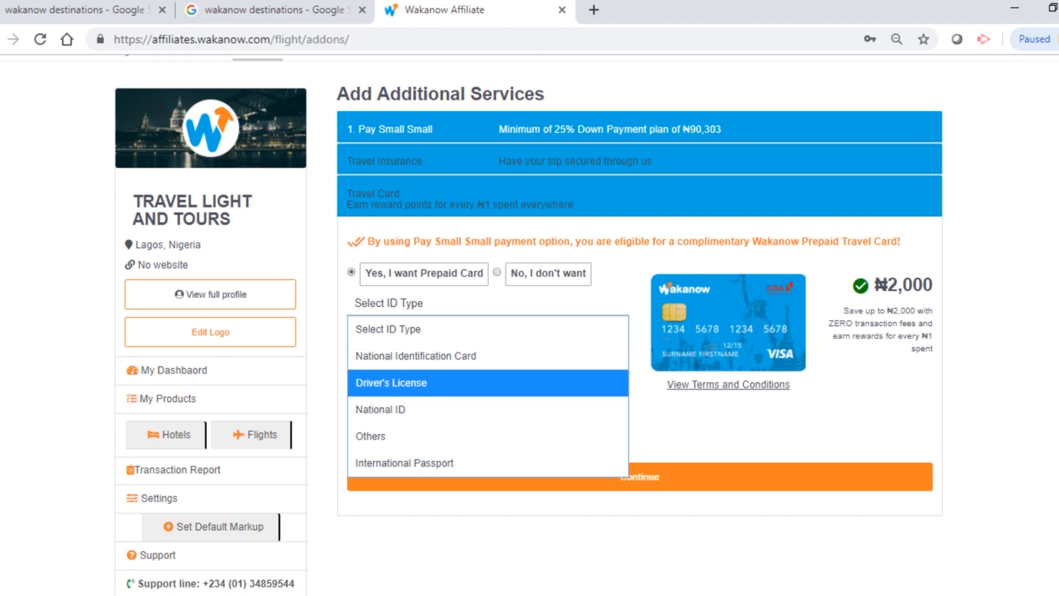
left_click(456, 388)
left_click(450, 326)
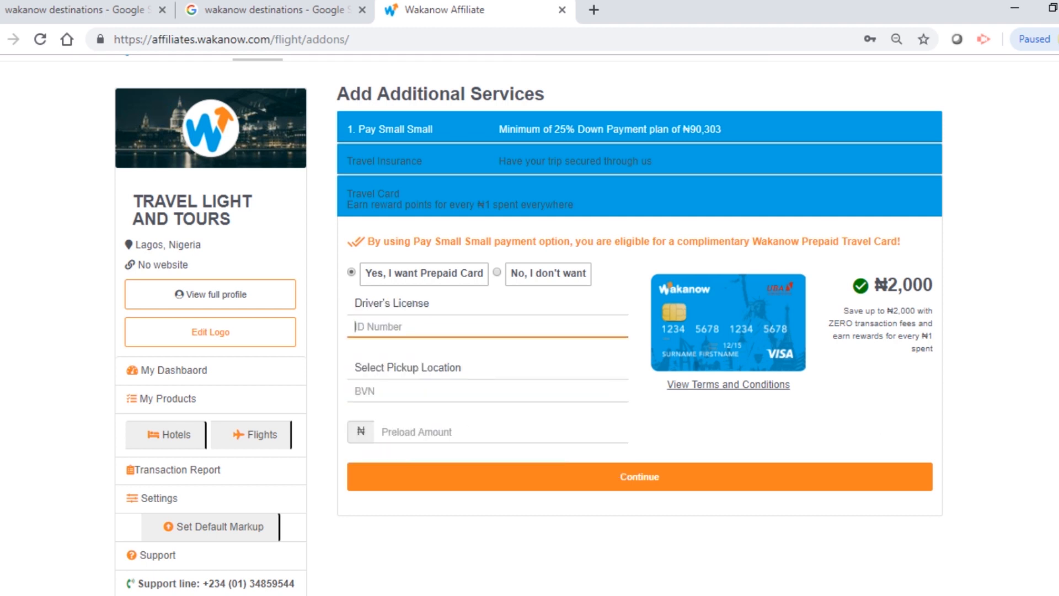
Step: Pick the Opebi Road, Ikeja pickup location for the card
left_click(487, 367)
key("Escape")
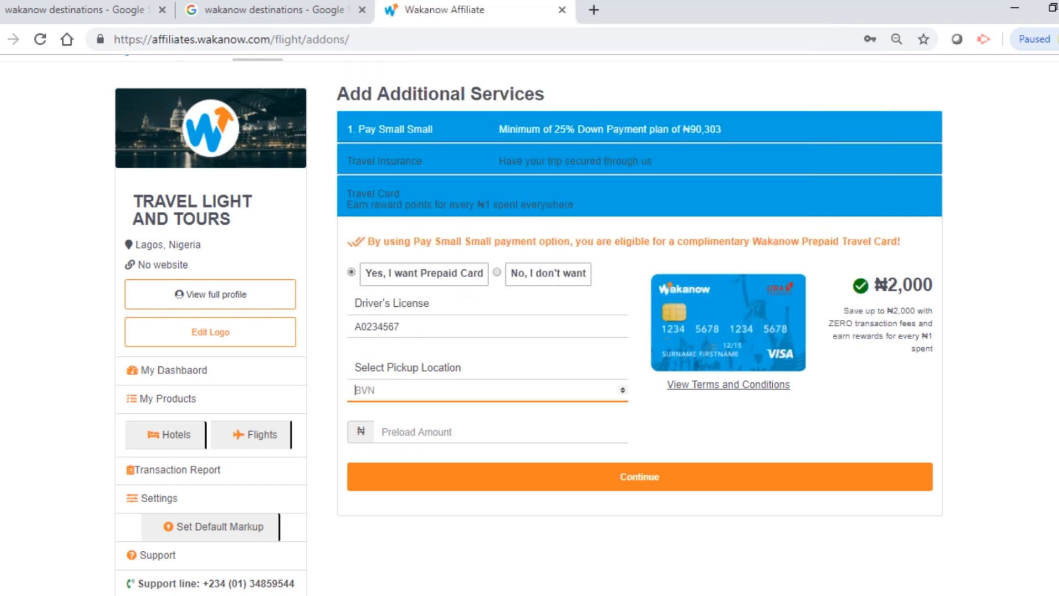
key("Return")
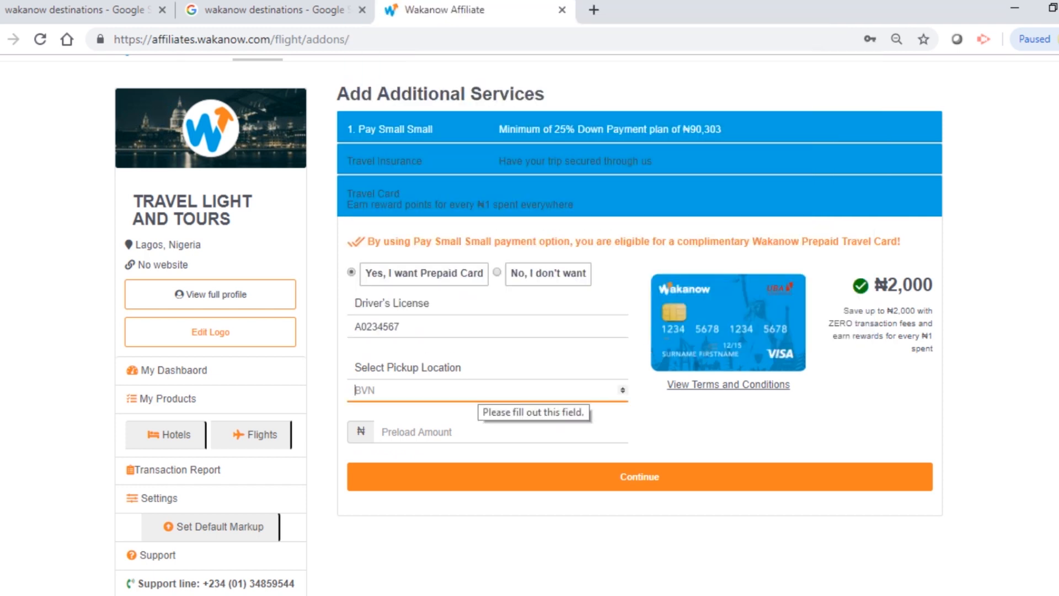
left_click(488, 390)
mouse_move(867, 117)
left_mouse_down()
mouse_move(866, 230)
mouse_move(866, 125)
mouse_move(867, 135)
left_mouse_up()
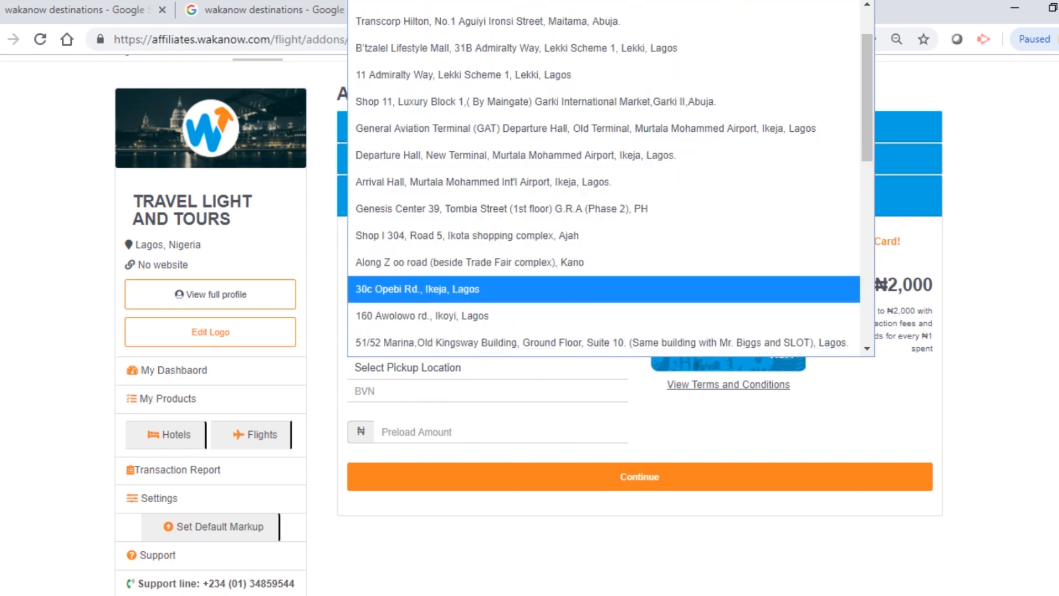
left_click(419, 288)
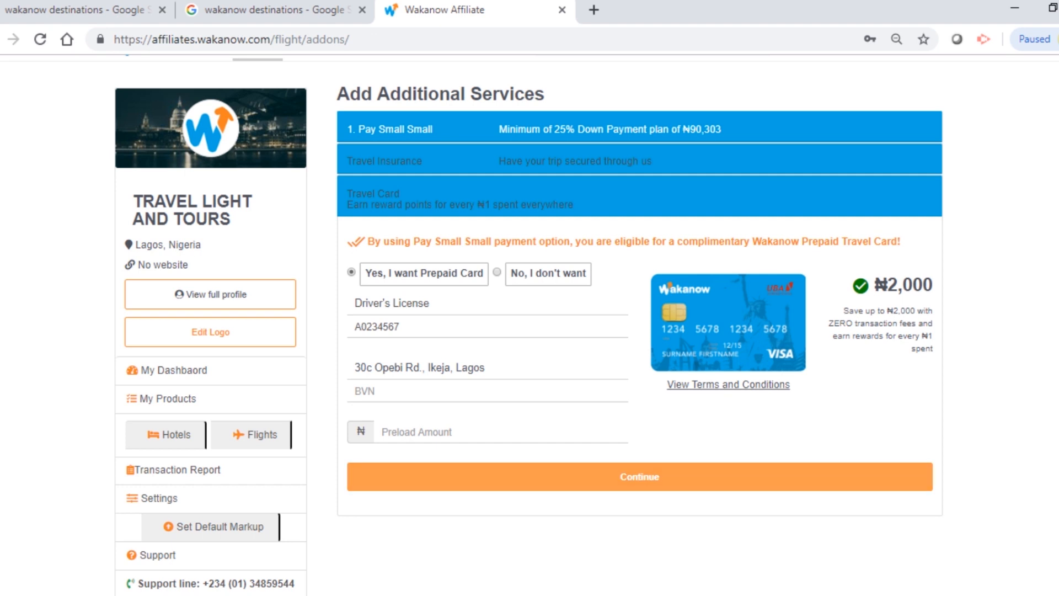
Step: Enter the BVN and a ₦15000 preload amount, then submit the card request
left_click(441, 390)
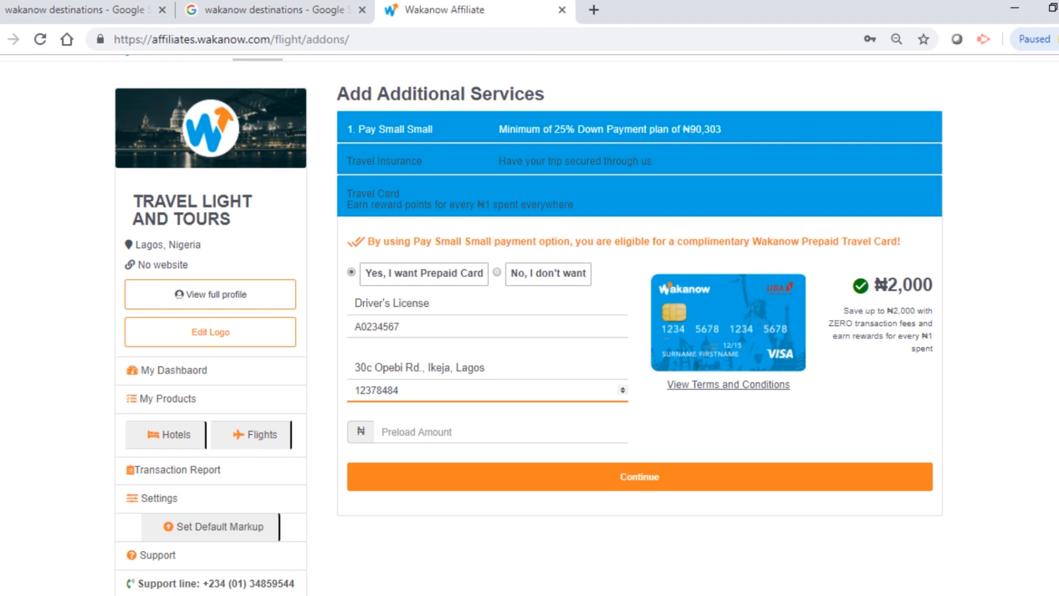
left_click(441, 432)
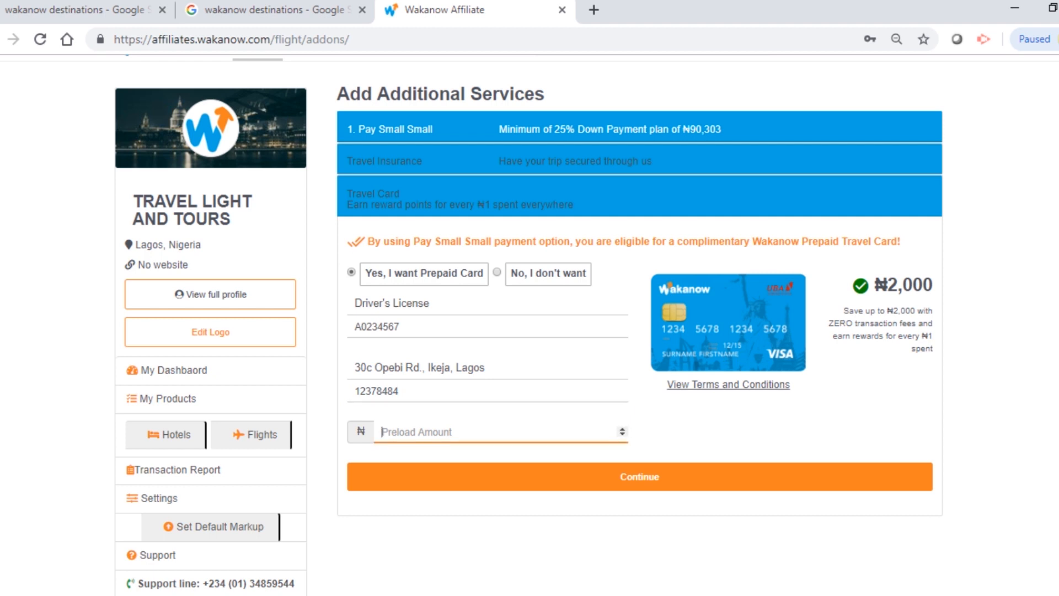
type("200")
key("BackSpace")
key("BackSpace")
key("BackSpace")
type("1")
type("000")
left_click(639, 476)
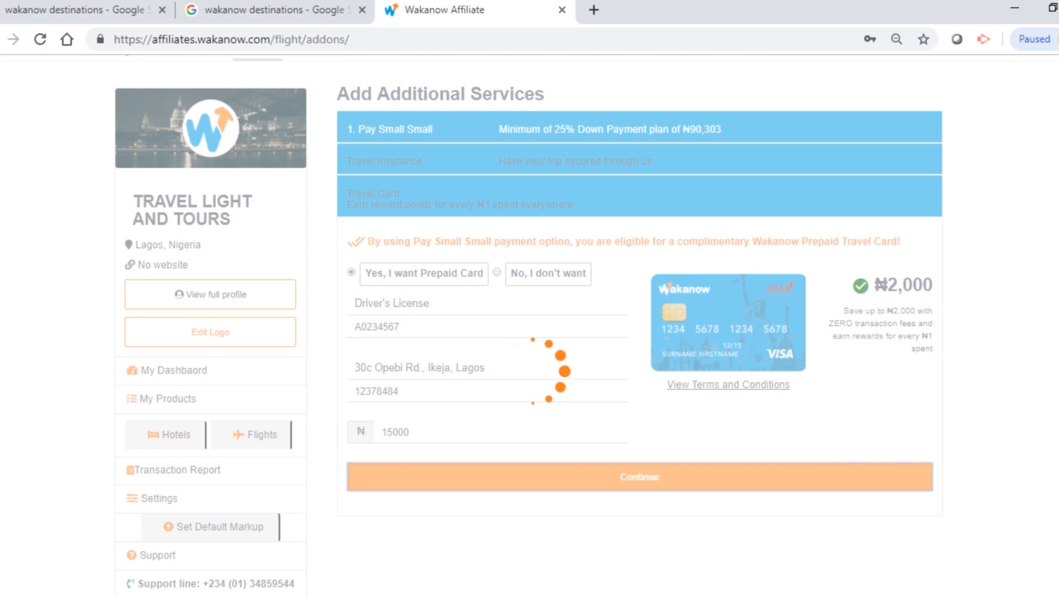
Step: Review the trip summary and proceed to the payment page for ₦321,686
scroll(640, 342, "down", 2)
scroll(640, 342, "up", 2)
scroll(639, 342, "down", 1)
scroll(640, 342, "up", 1)
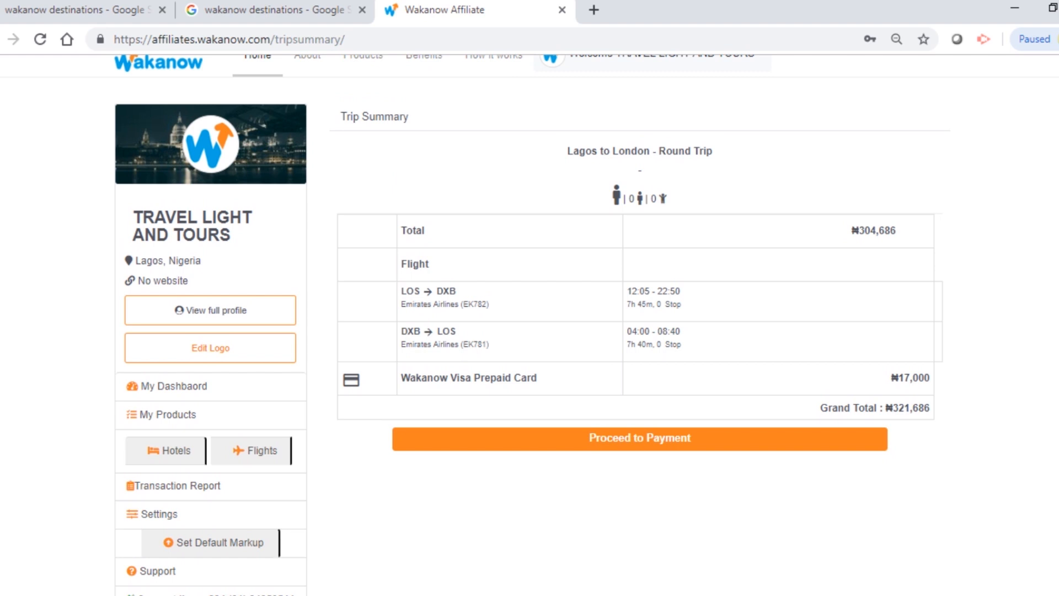
scroll(640, 342, "down", 2)
scroll(640, 342, "up", 3)
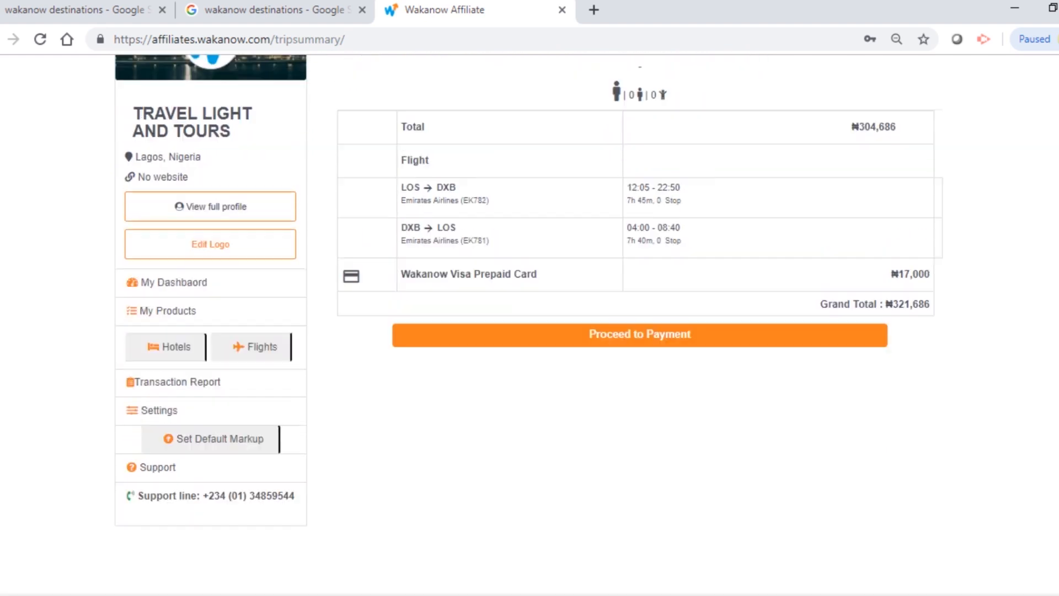
left_click(640, 457)
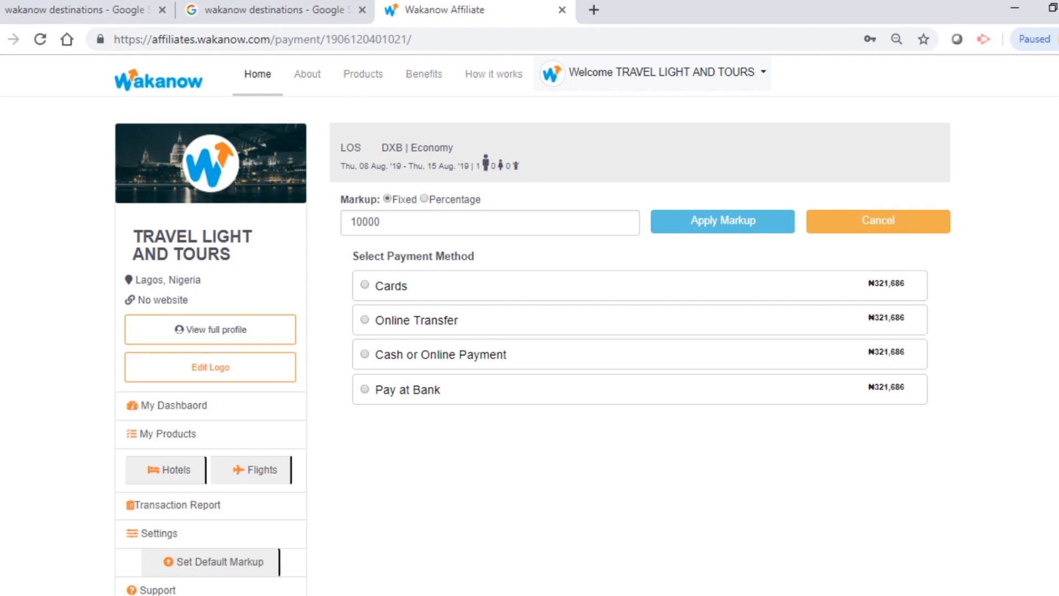
scroll(639, 342, "down", 1)
scroll(640, 342, "up", 1)
Step: Choose Pay at Bank and view Wakanow's listed bank accounts
left_click(365, 389)
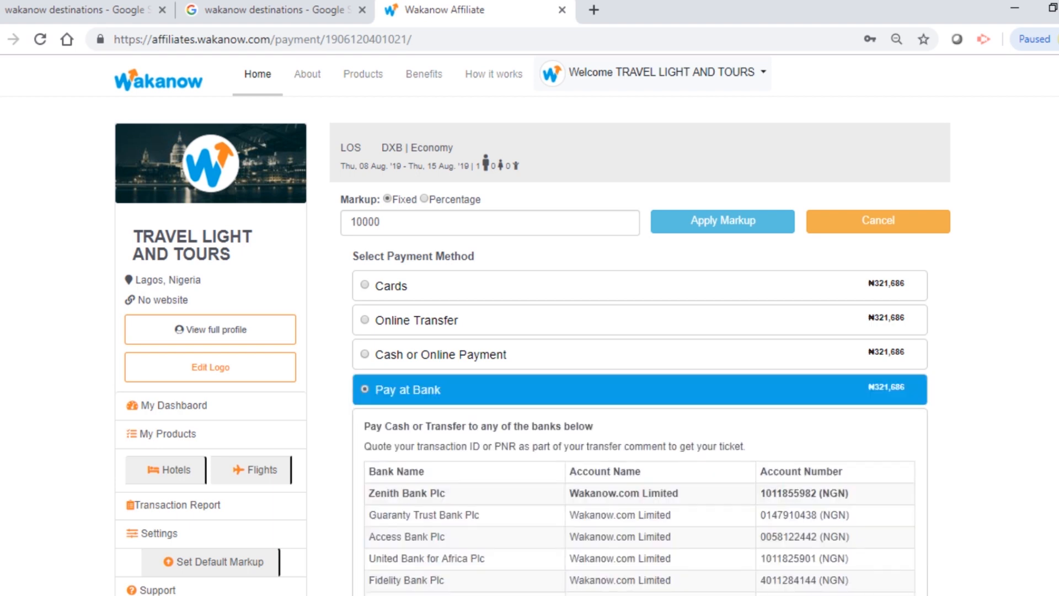
scroll(640, 331, "down", 4)
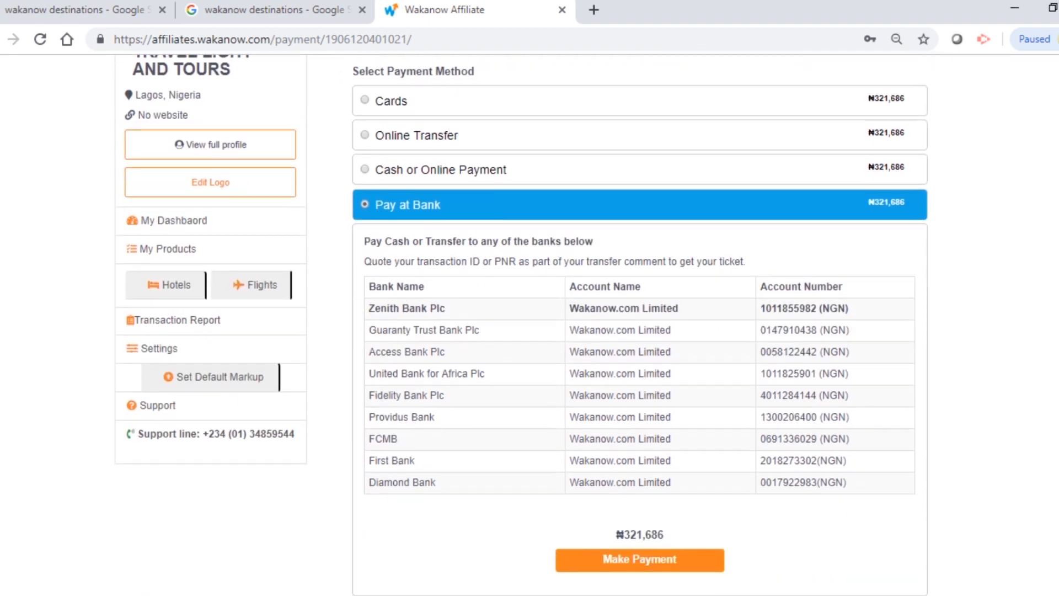
scroll(640, 331, "down", 1)
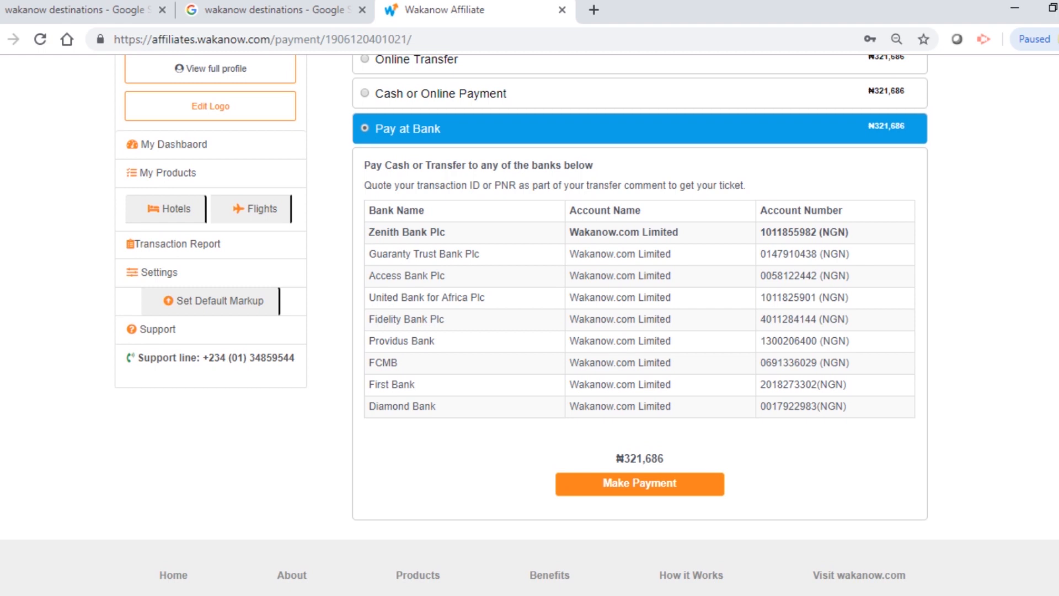
scroll(529, 325, "down", 1)
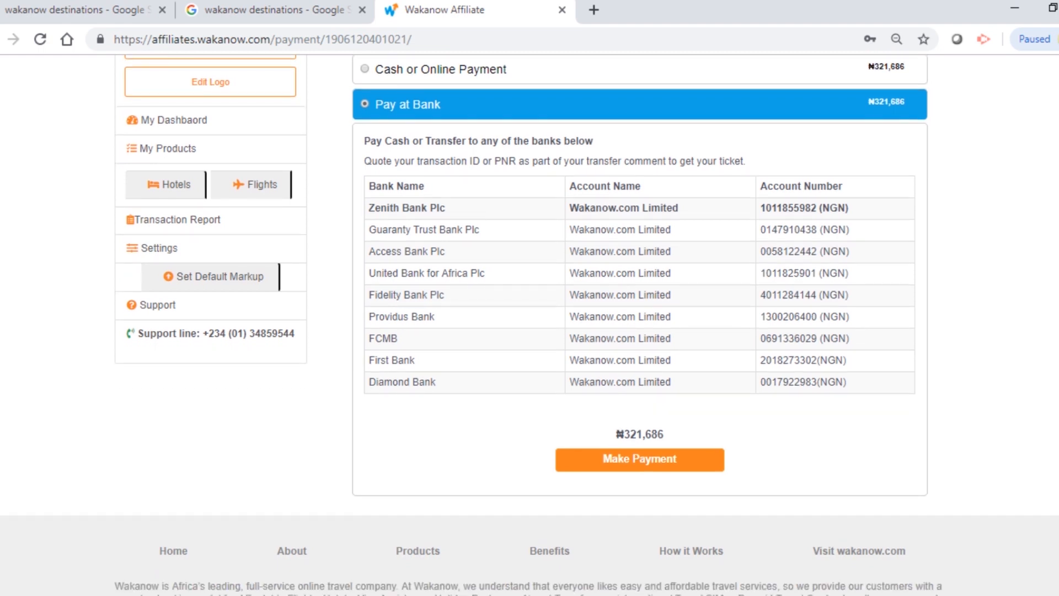
Step: Submit the bank-payment booking and review the confirmation showing Pending Payment for ₦321,686
left_click(640, 459)
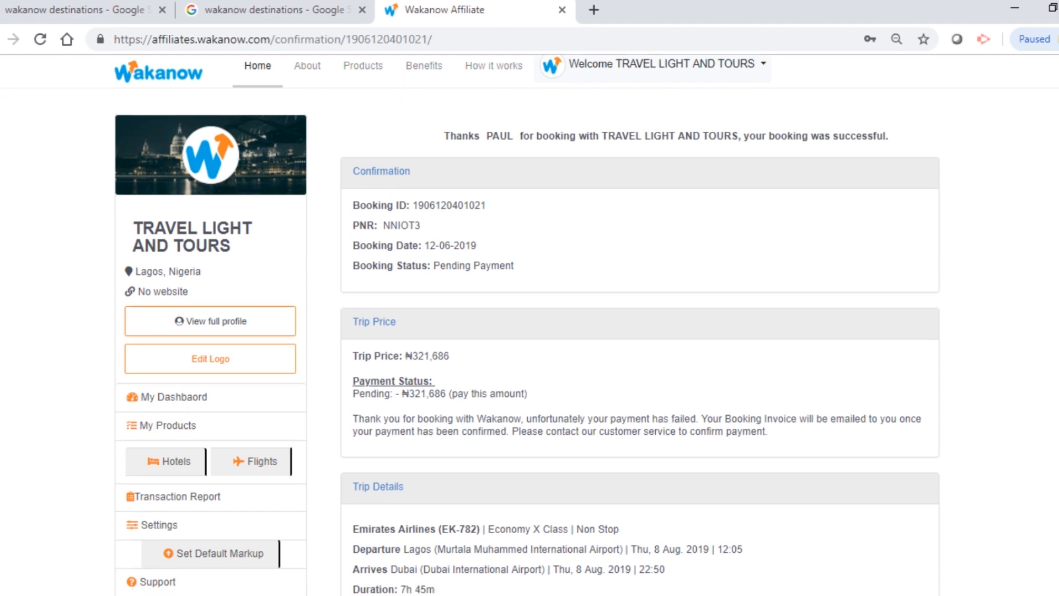
scroll(527, 326, "down", 2)
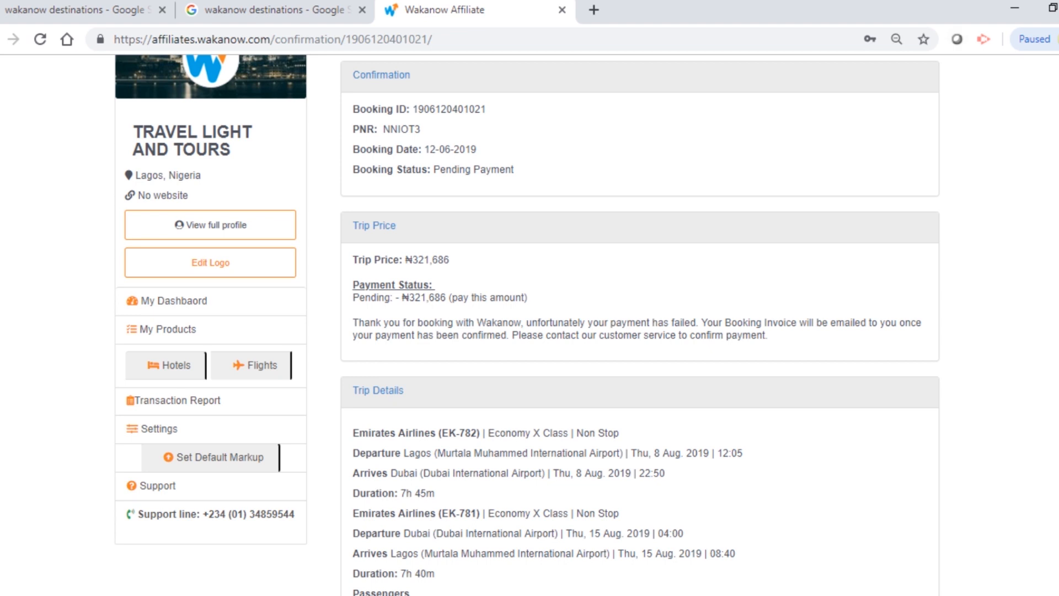
scroll(529, 325, "up", 2)
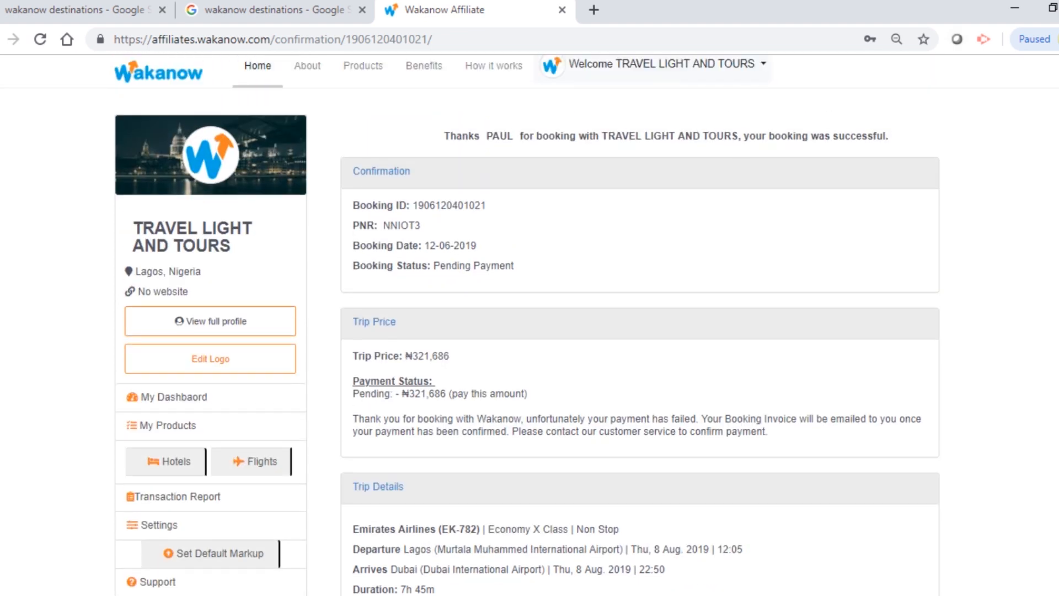